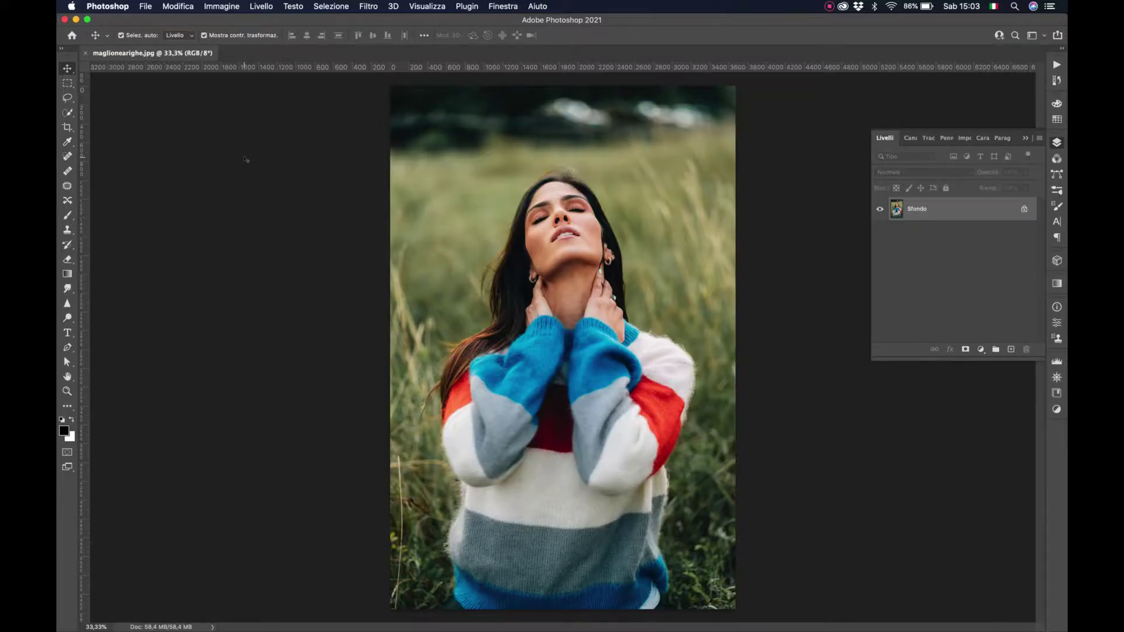
Step: Select the woman with Selezione > Soggetto and pick the Quick Selection tool
{"action": "left_click", "coordinate": [214, 182]}
{"action": "left_click", "coordinate": [329, 6]}
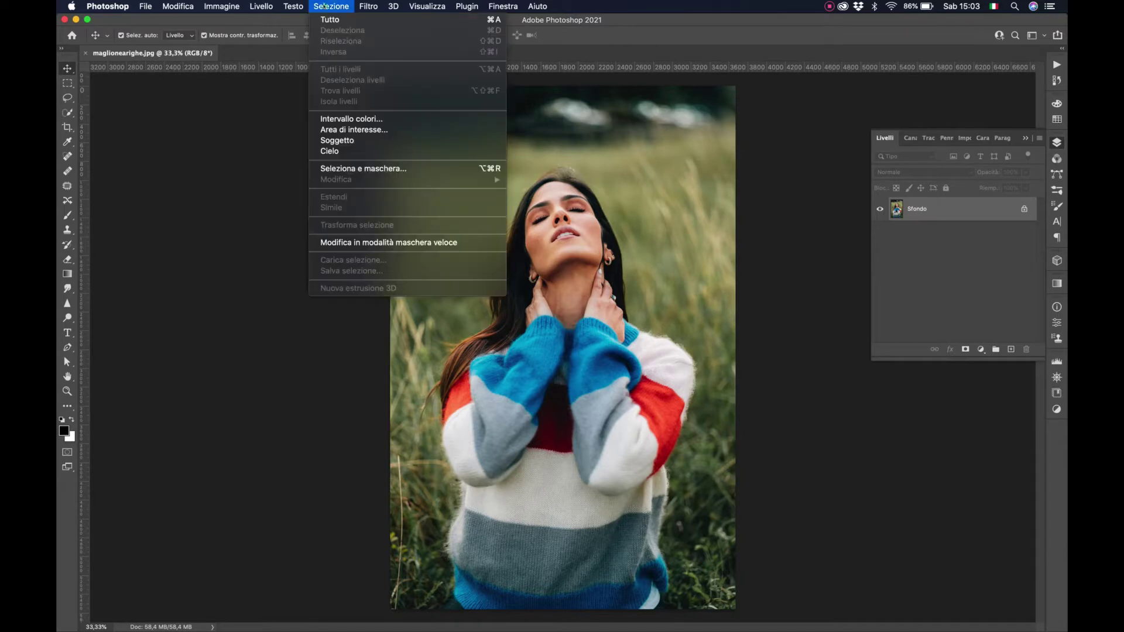
{"action": "left_click", "coordinate": [338, 140]}
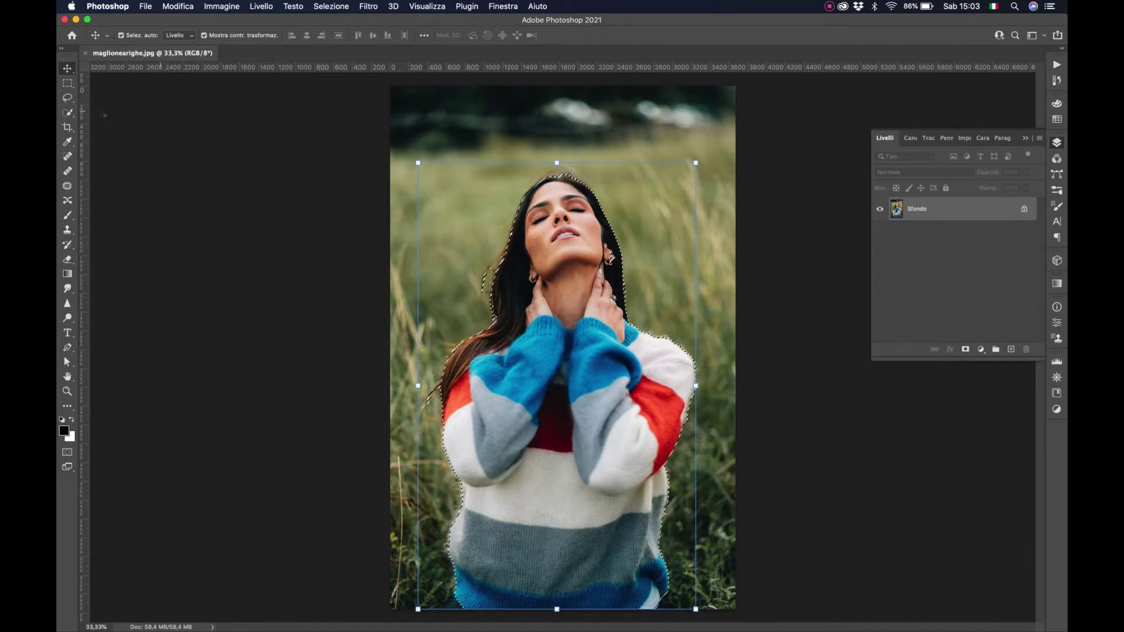
{"action": "left_click", "coordinate": [69, 109]}
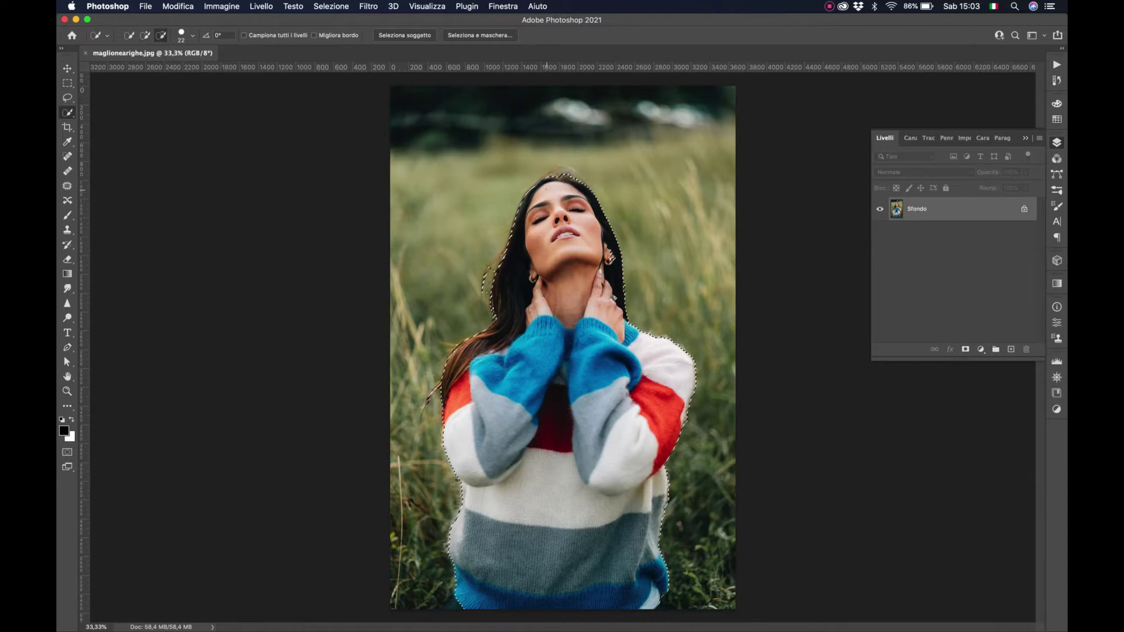
Step: Subtract the forehead, hair, face, neck and right hand from the selection
{"action": "left_click", "coordinate": [548, 194], "text": "alt"}
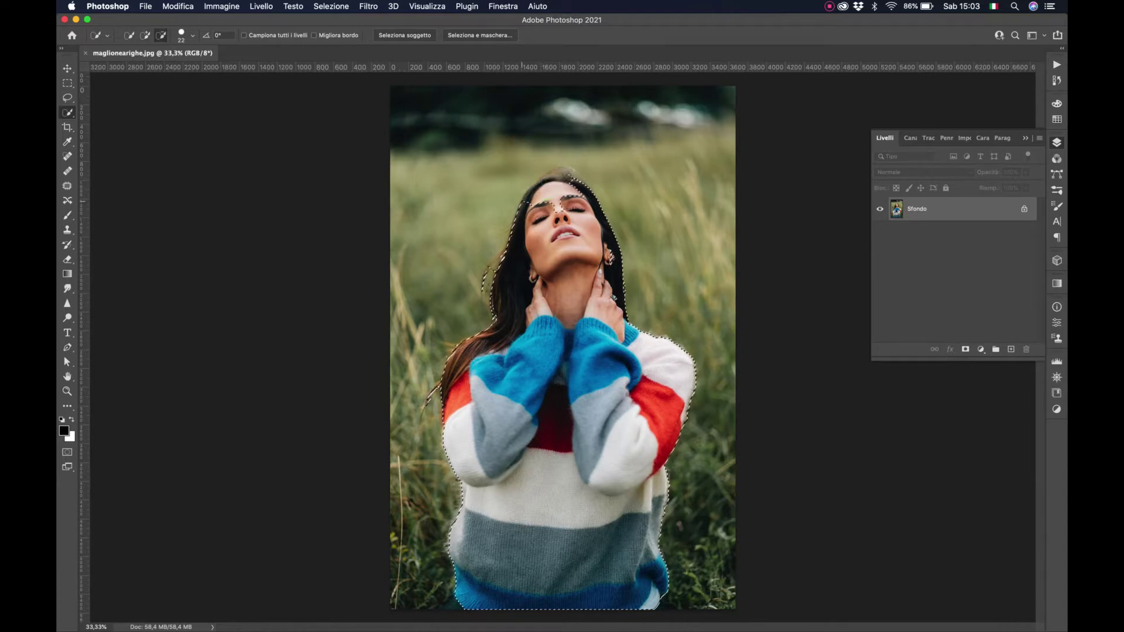
{"action": "left_click_drag", "start_coordinate": [523, 214], "coordinate": [511, 237]}
{"action": "left_click_drag", "start_coordinate": [480, 281], "coordinate": [541, 250]}
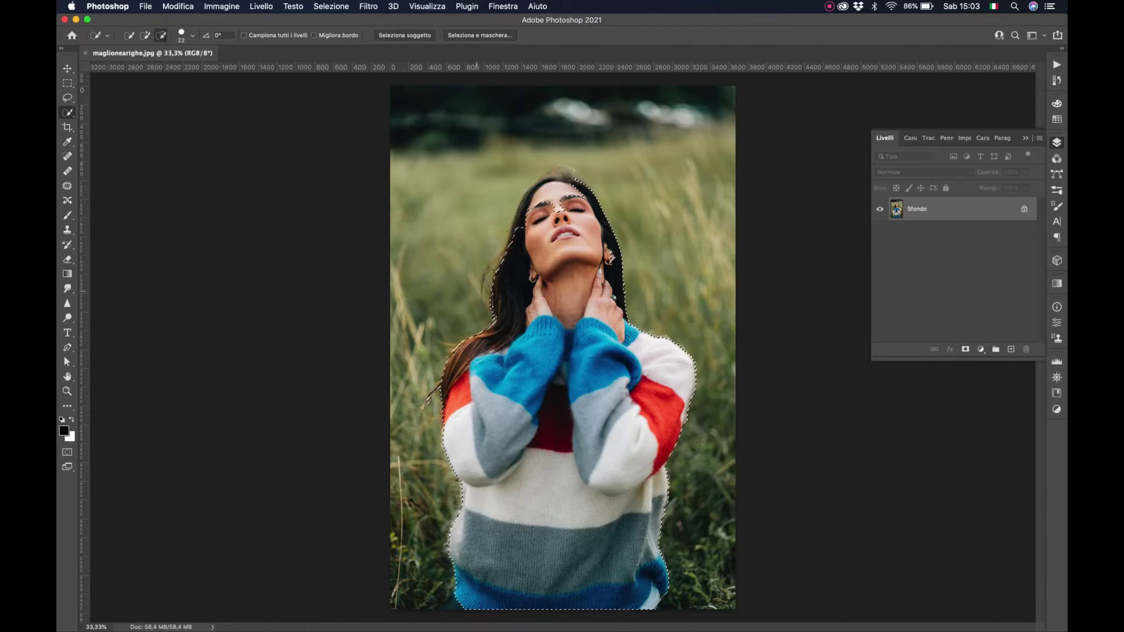
{"action": "left_click_drag", "start_coordinate": [575, 183], "coordinate": [609, 261]}
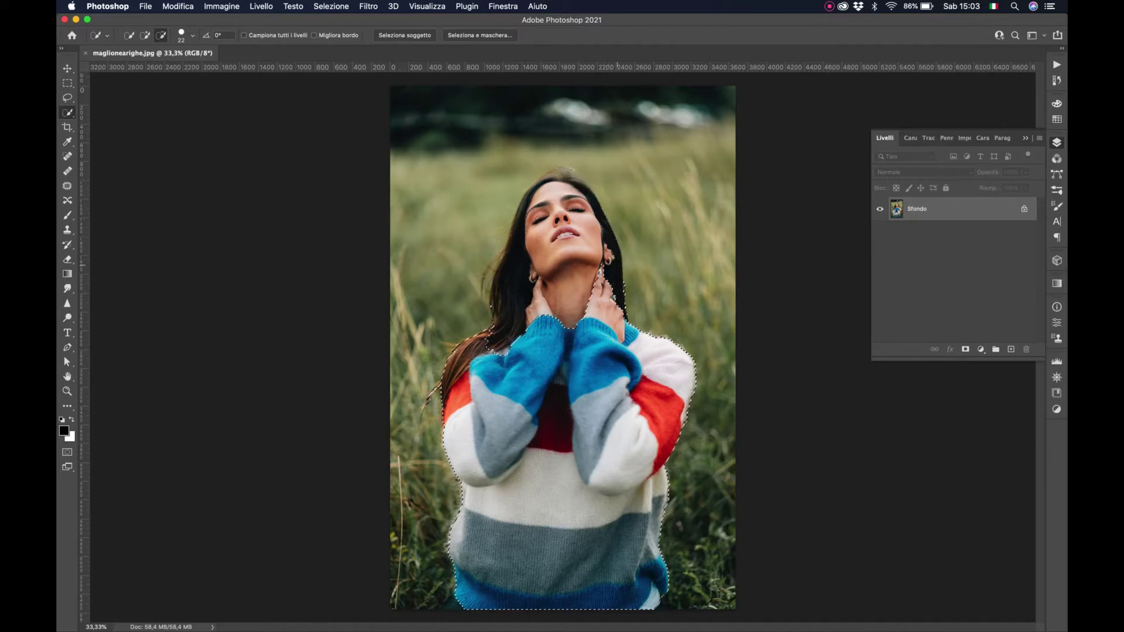
{"action": "left_click_drag", "start_coordinate": [598, 267], "coordinate": [605, 300]}
{"action": "left_click_drag", "start_coordinate": [615, 223], "coordinate": [626, 307]}
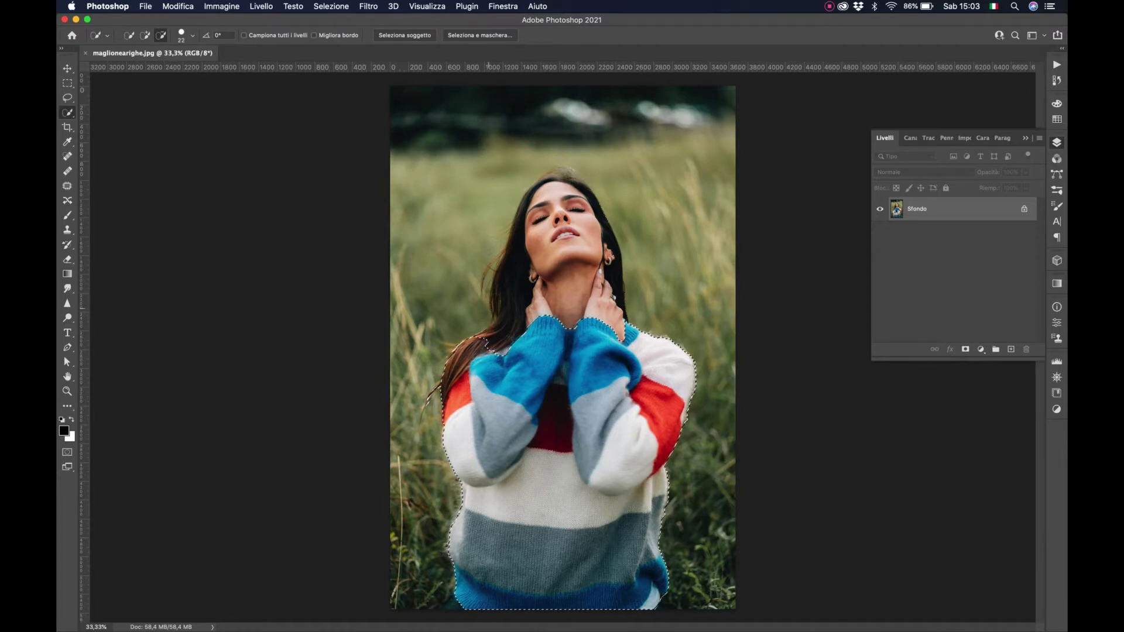
{"action": "left_click_drag", "start_coordinate": [488, 308], "coordinate": [454, 364]}
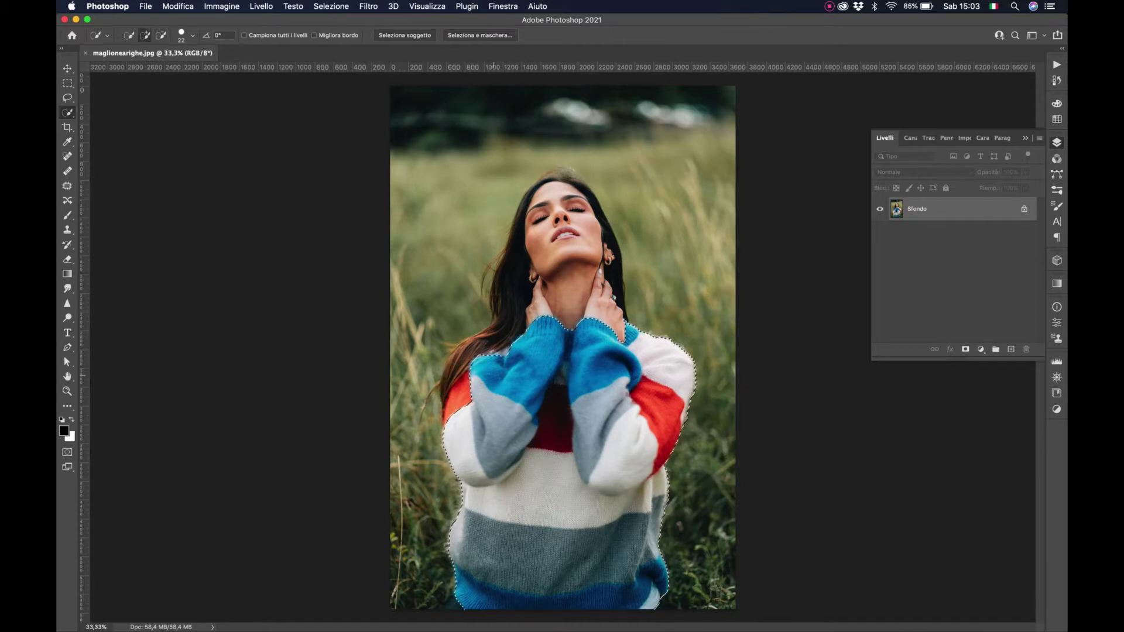
Step: Exclude the light patch at the sweater's bottom right and add back the left sleeve's red stripe edge
{"action": "key", "text": "alt"}
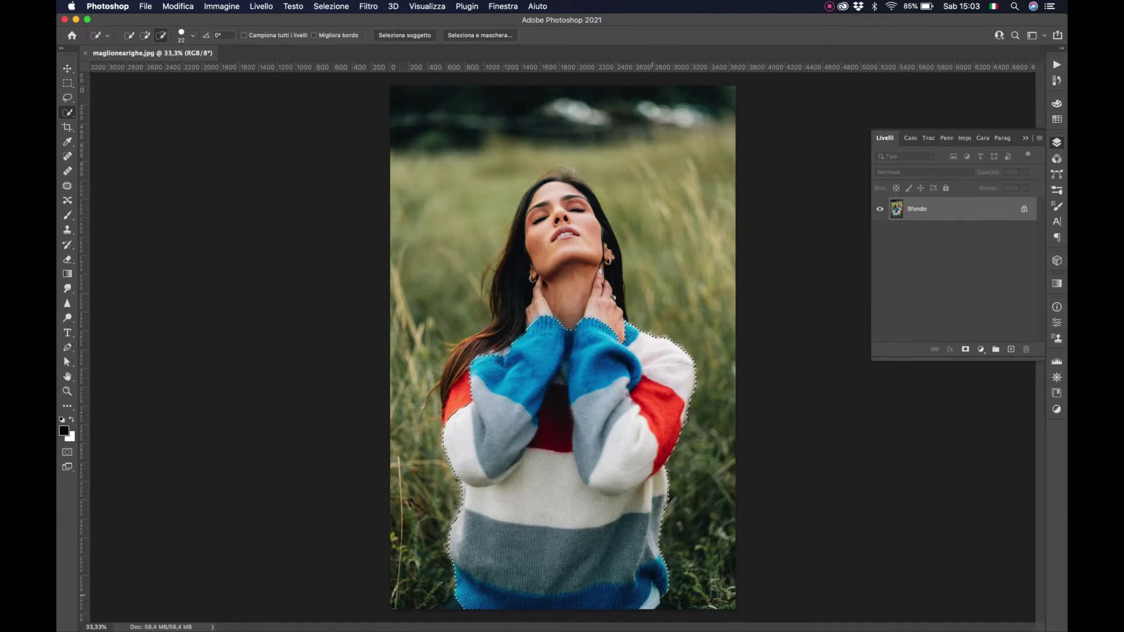
{"action": "left_click", "coordinate": [644, 603]}
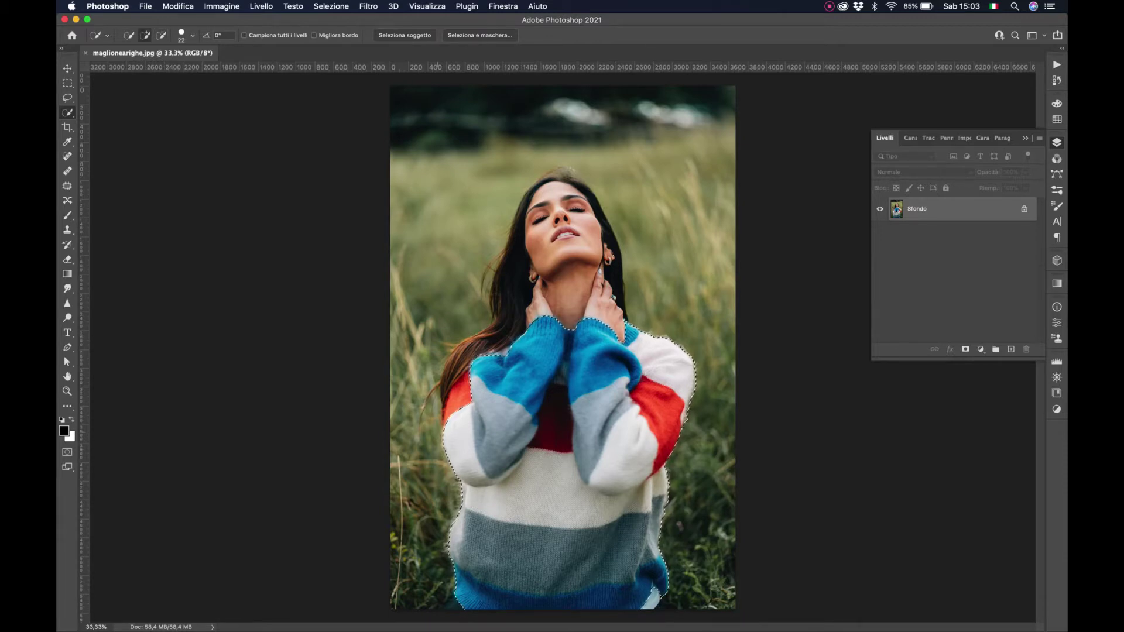
{"action": "left_click_drag", "start_coordinate": [471, 412], "coordinate": [463, 403]}
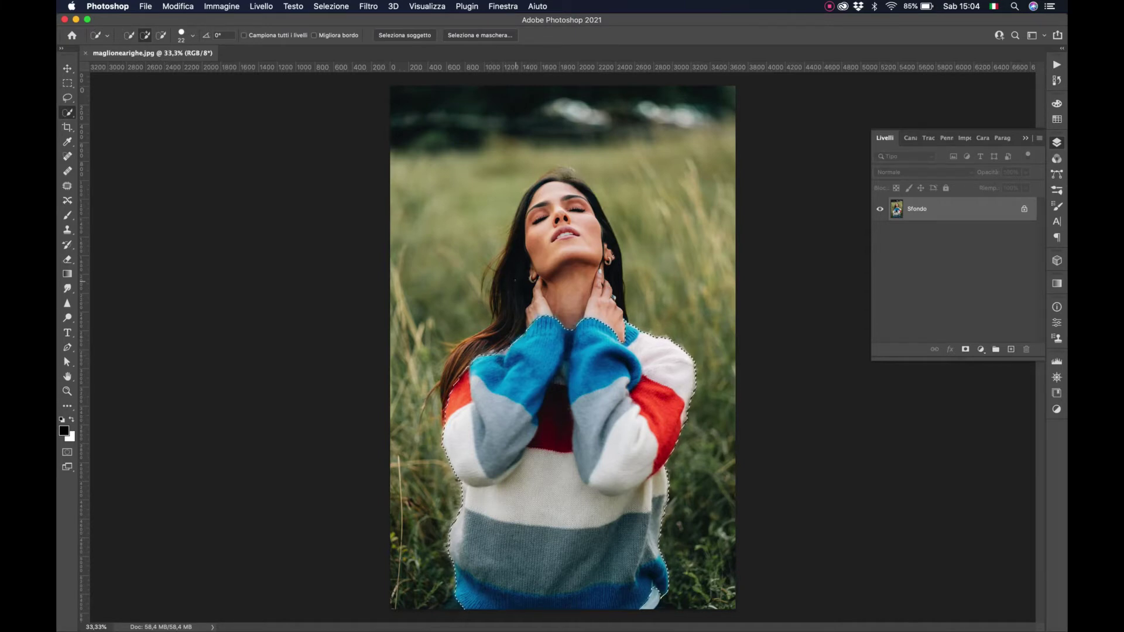
Step: Open Seleziona e maschera and zoom in on the sweater sleeve with the Refine Edge Brush
{"action": "left_click", "coordinate": [484, 35]}
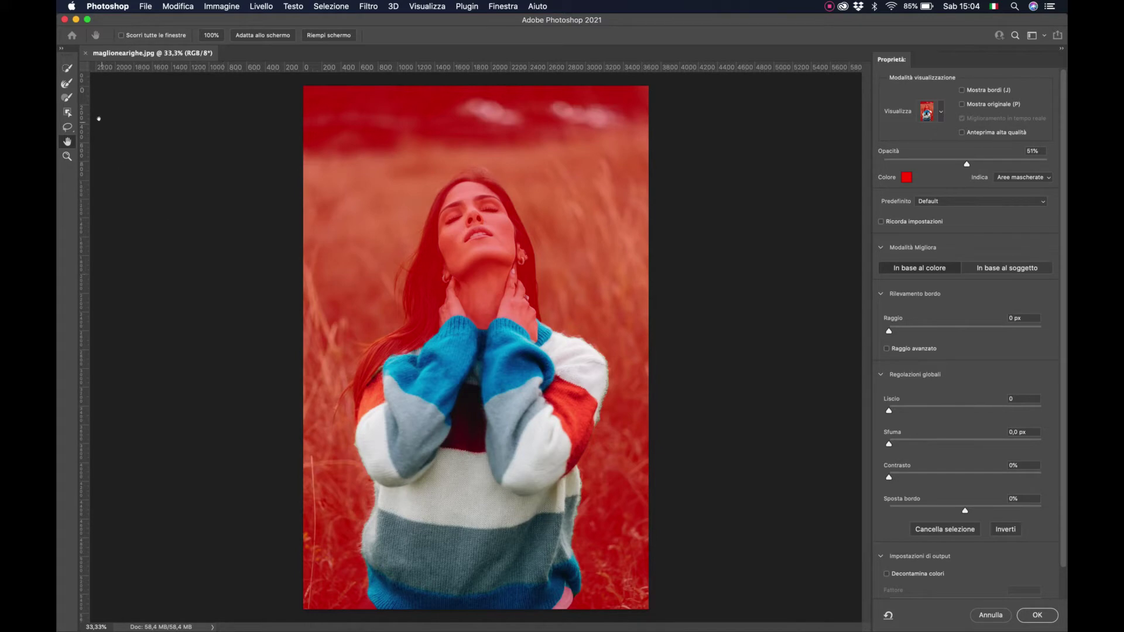
{"action": "left_click", "coordinate": [67, 83]}
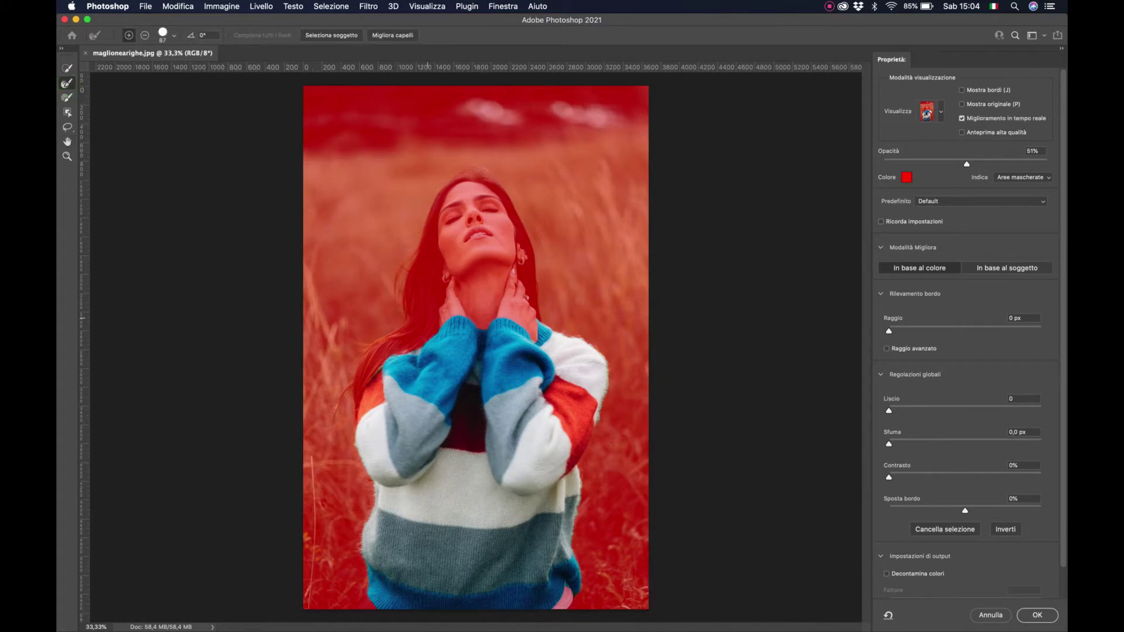
{"action": "left_click", "coordinate": [66, 156]}
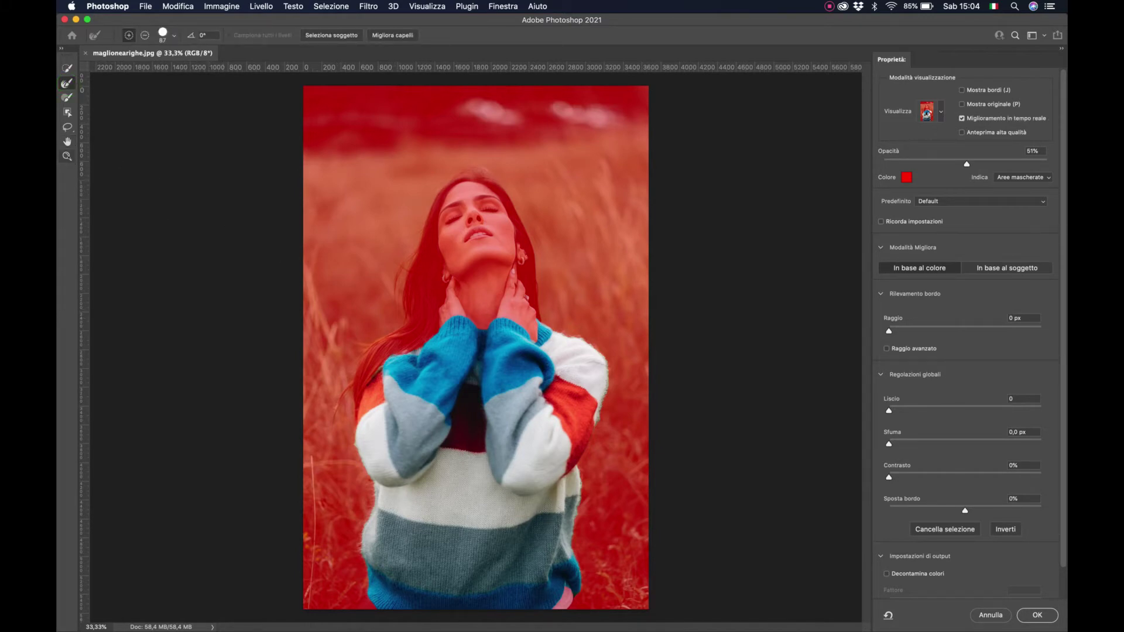
{"action": "left_click", "coordinate": [469, 357]}
{"action": "key", "text": "r"}
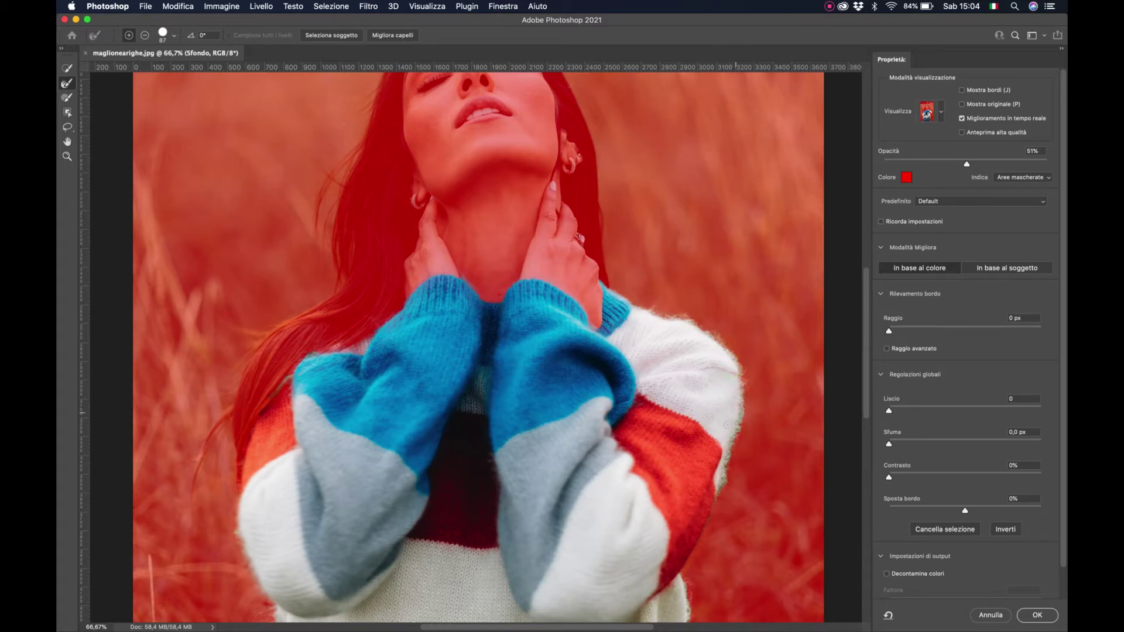
Step: Clean up the sweater's fuzzy edges, alternating the mask brush and Refine Edge Brush
{"action": "scroll", "coordinate": [700, 500], "scroll_direction": "down", "scroll_amount": 5}
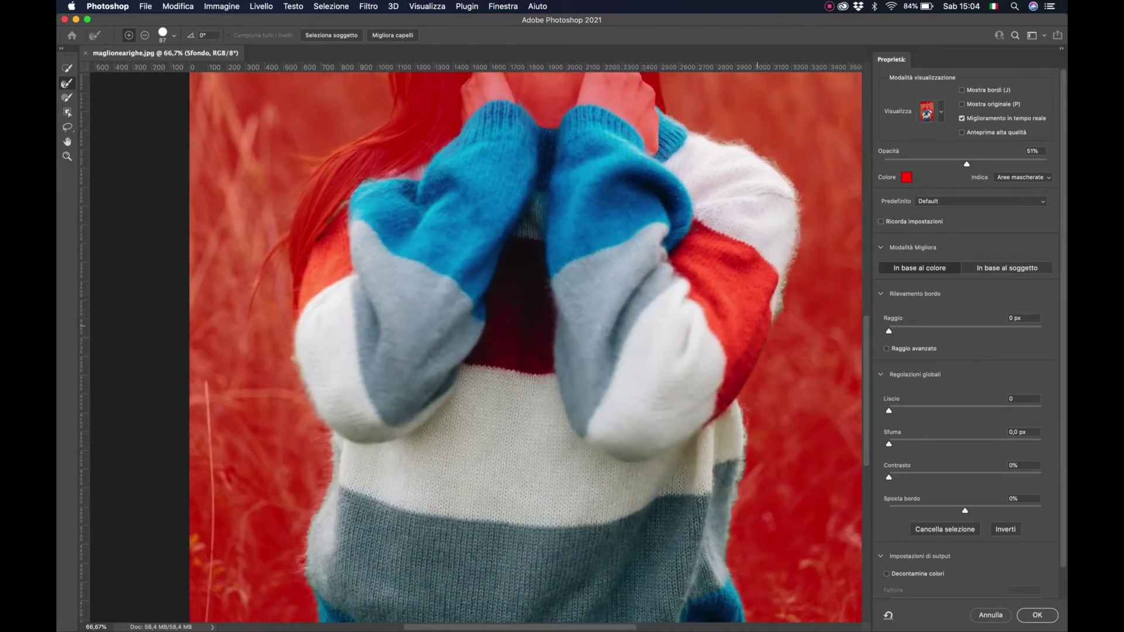
{"action": "scroll", "coordinate": [700, 500], "scroll_direction": "down", "scroll_amount": 5}
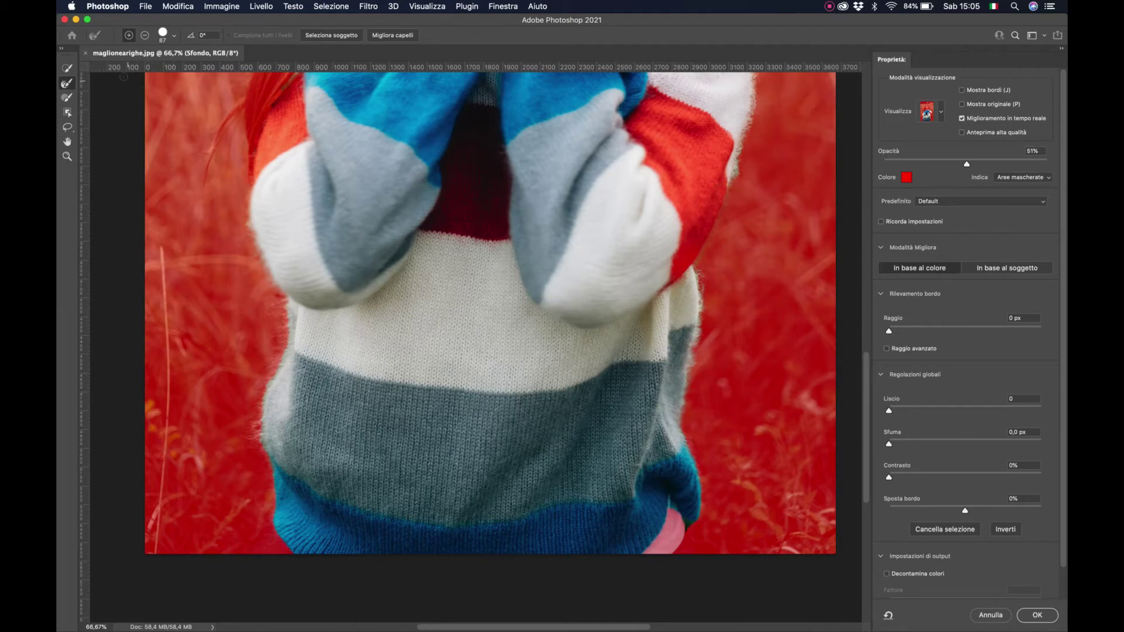
{"action": "key", "text": "b"}
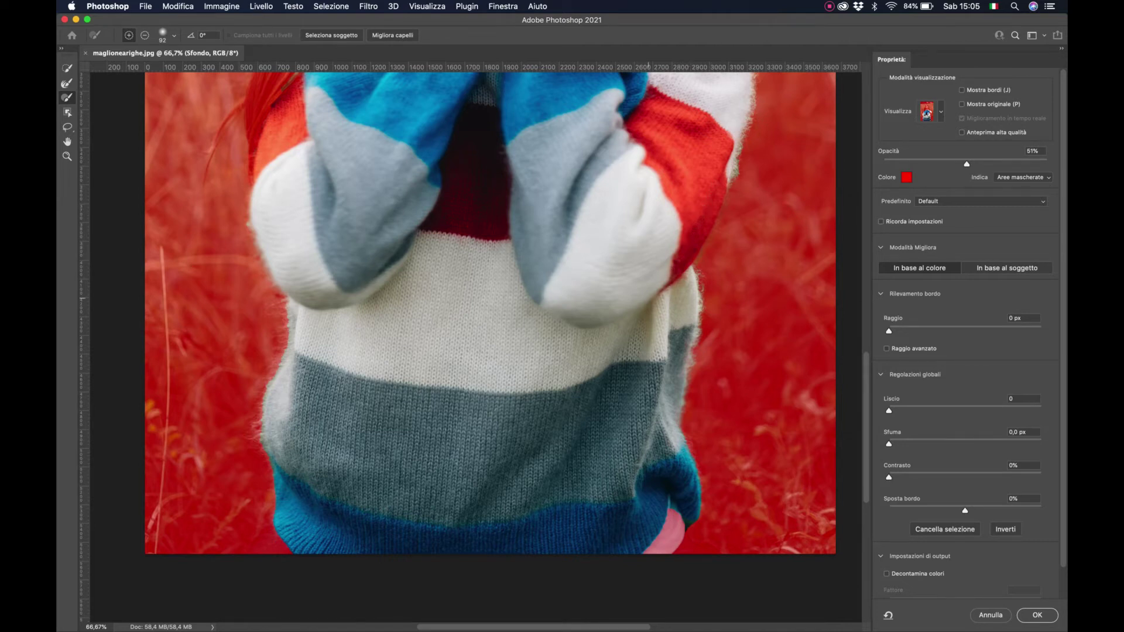
{"action": "key", "text": "r"}
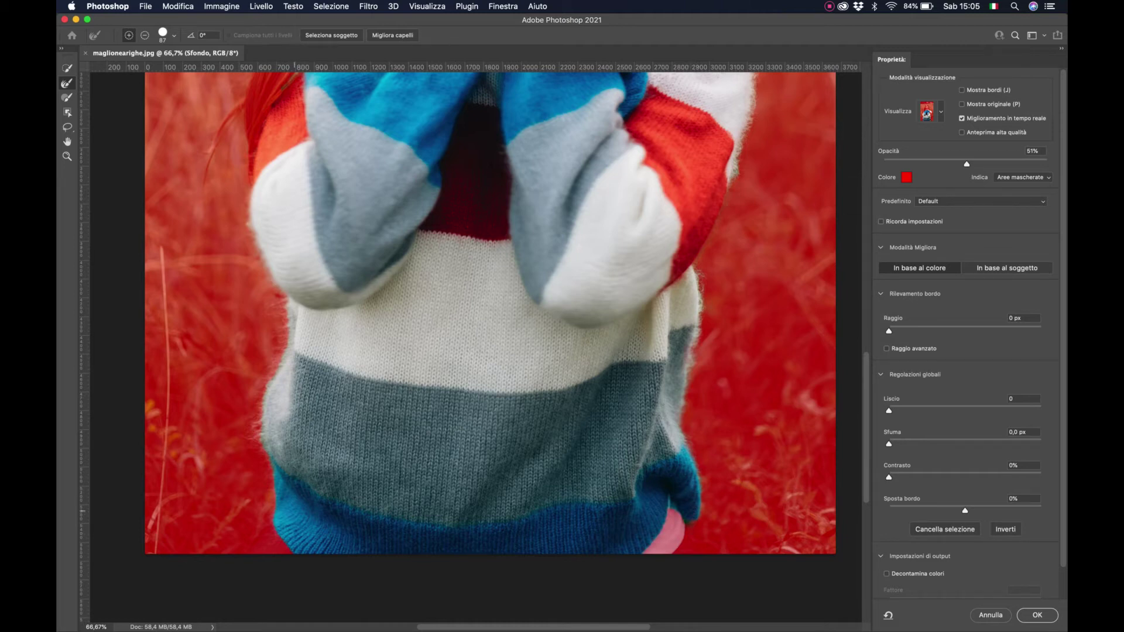
{"action": "left_click", "coordinate": [292, 550]}
Step: Apply the refined selection and zoom out to view the whole photo
{"action": "left_click", "coordinate": [1035, 615]}
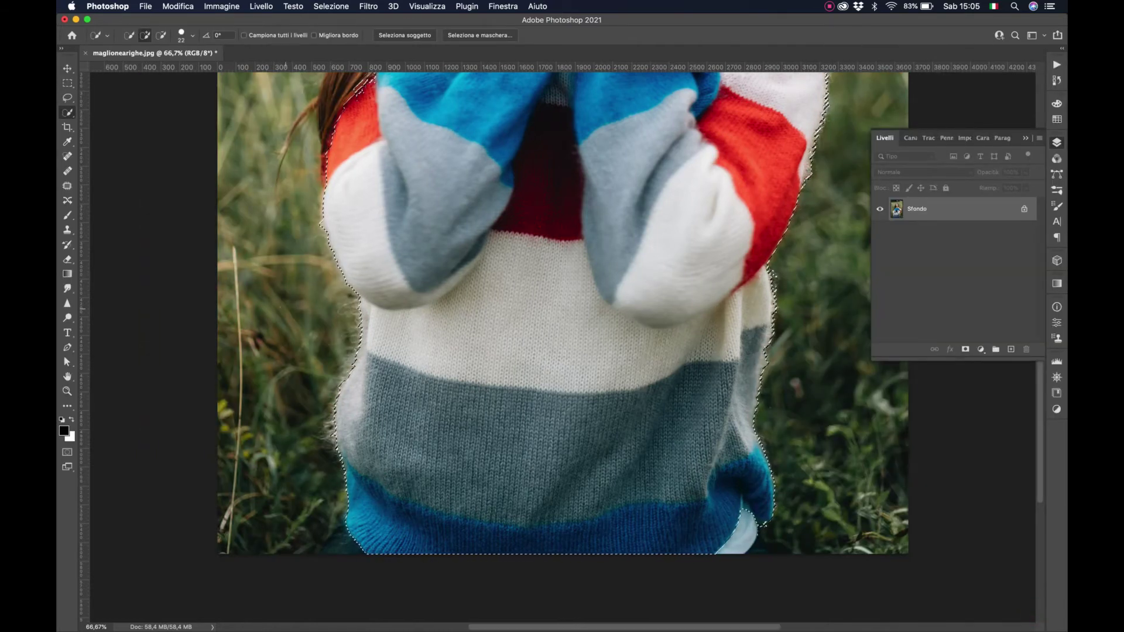
{"action": "key", "text": "z"}
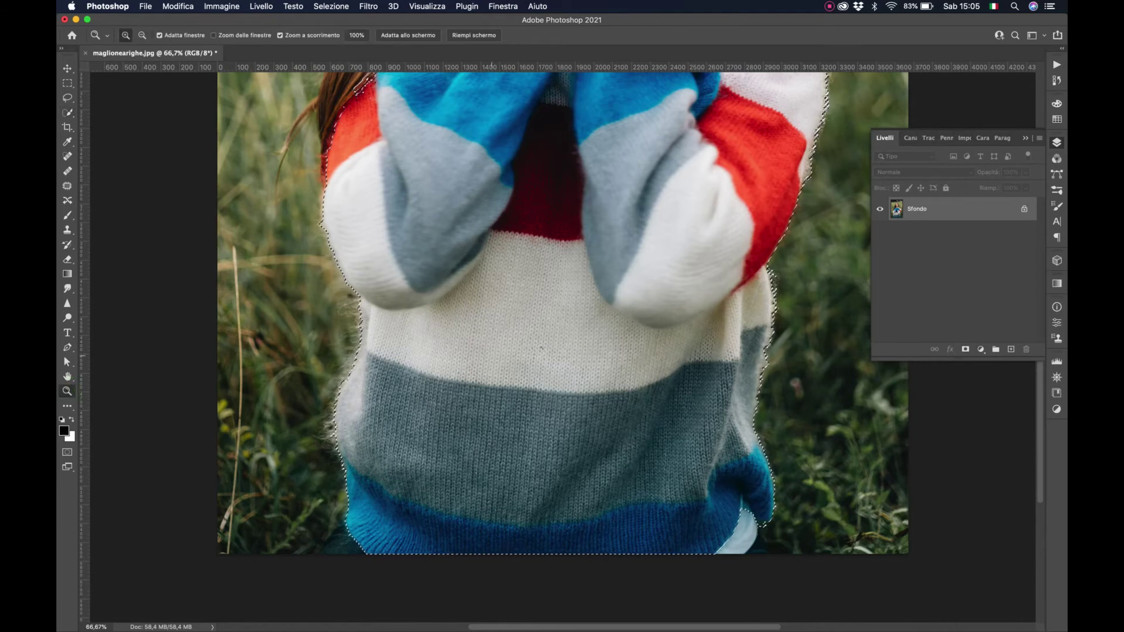
{"action": "left_click", "coordinate": [587, 318], "text": "alt"}
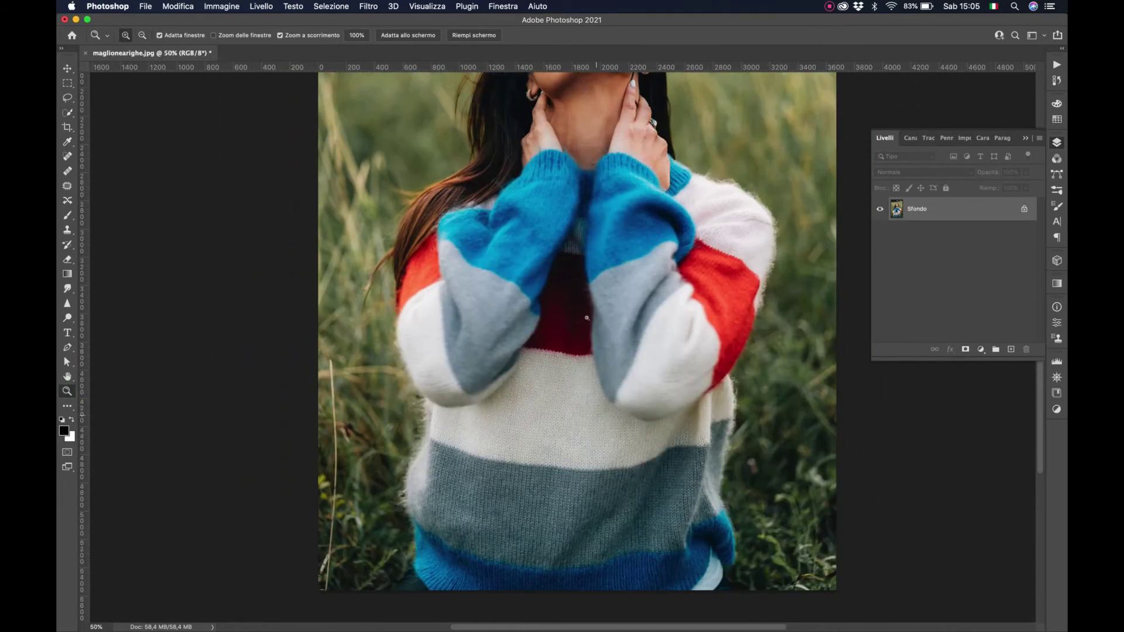
{"action": "scroll", "coordinate": [587, 318], "scroll_direction": "down", "scroll_amount": 3}
{"action": "scroll", "coordinate": [587, 318], "scroll_direction": "down", "scroll_amount": 2}
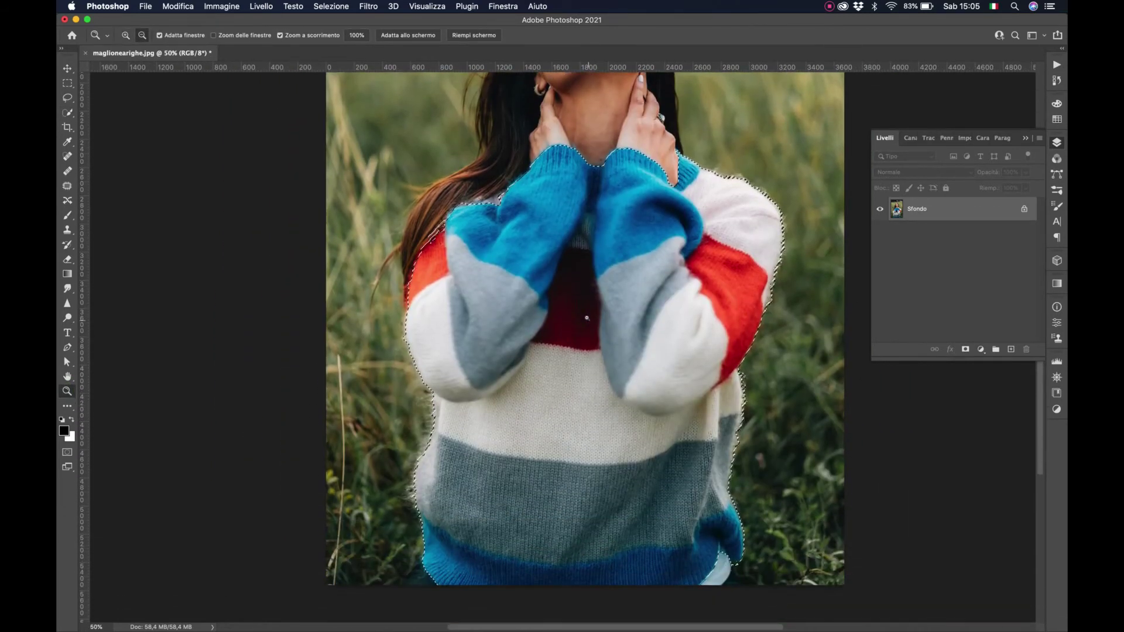
{"action": "left_click", "coordinate": [588, 320], "text": "alt"}
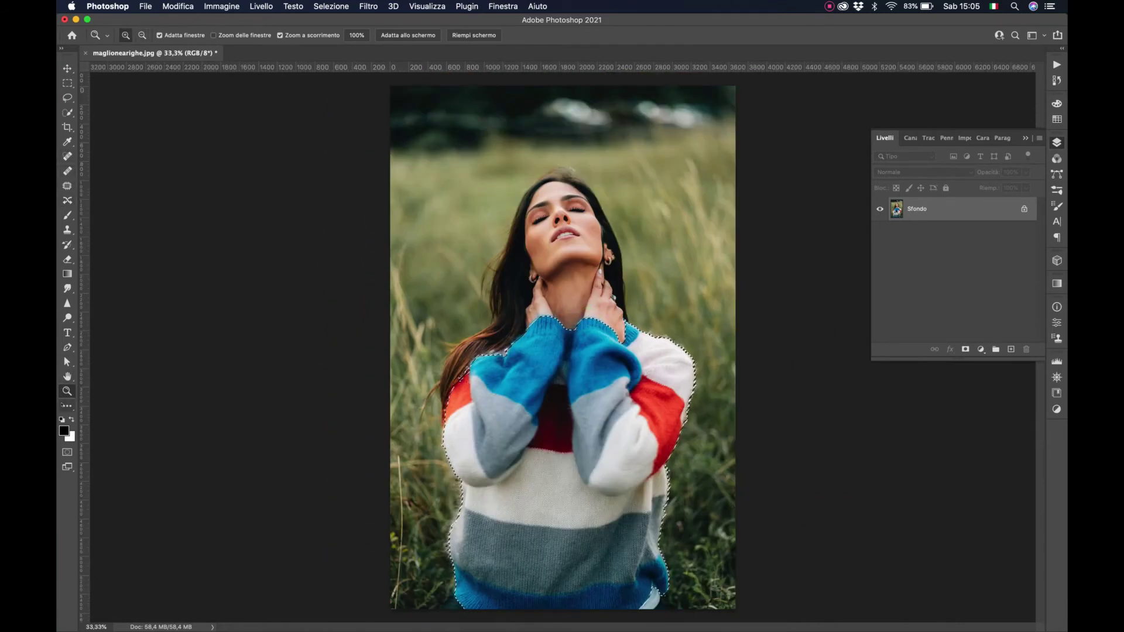
Step: Choose the Color Replacement tool (Color mode, Contiguous, 89% tolerance)
{"action": "left_click", "coordinate": [66, 404]}
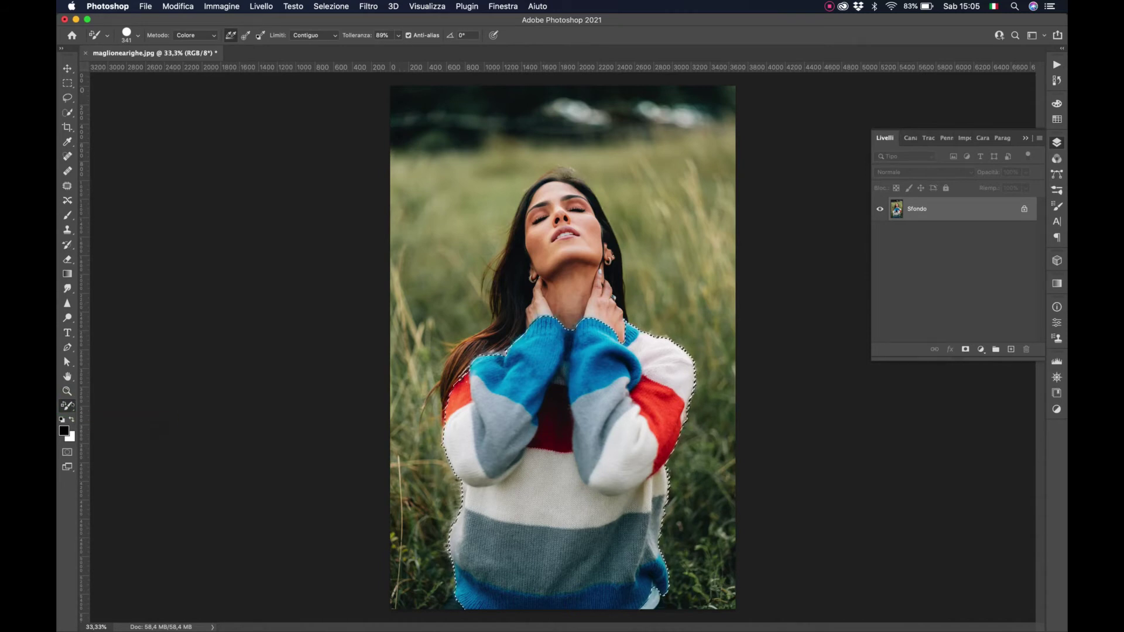
{"action": "right_click", "coordinate": [67, 405]}
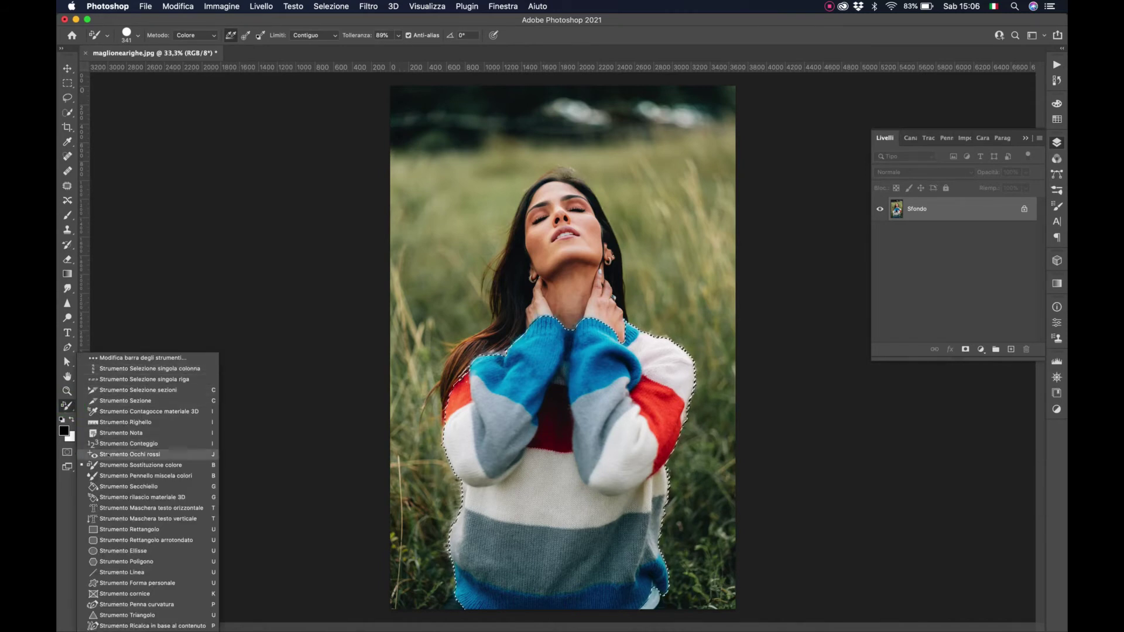
{"action": "left_click", "coordinate": [141, 465]}
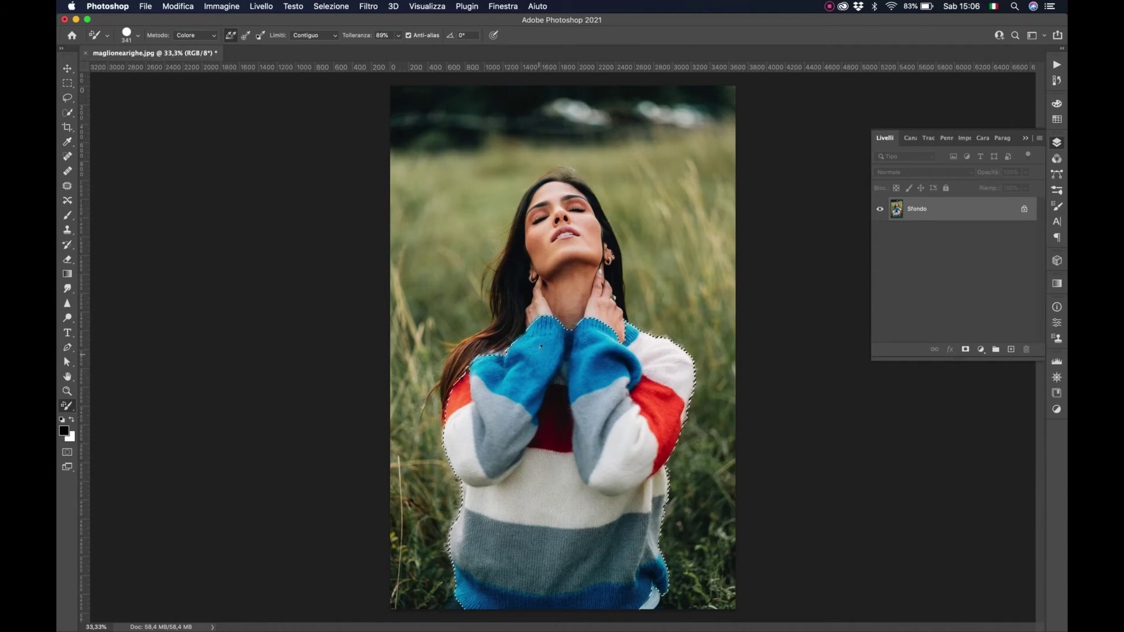
Step: Sample the sleeve's blue and repaint the left sleeve and under-chin stripes blue
{"action": "left_click", "coordinate": [541, 346], "text": "alt"}
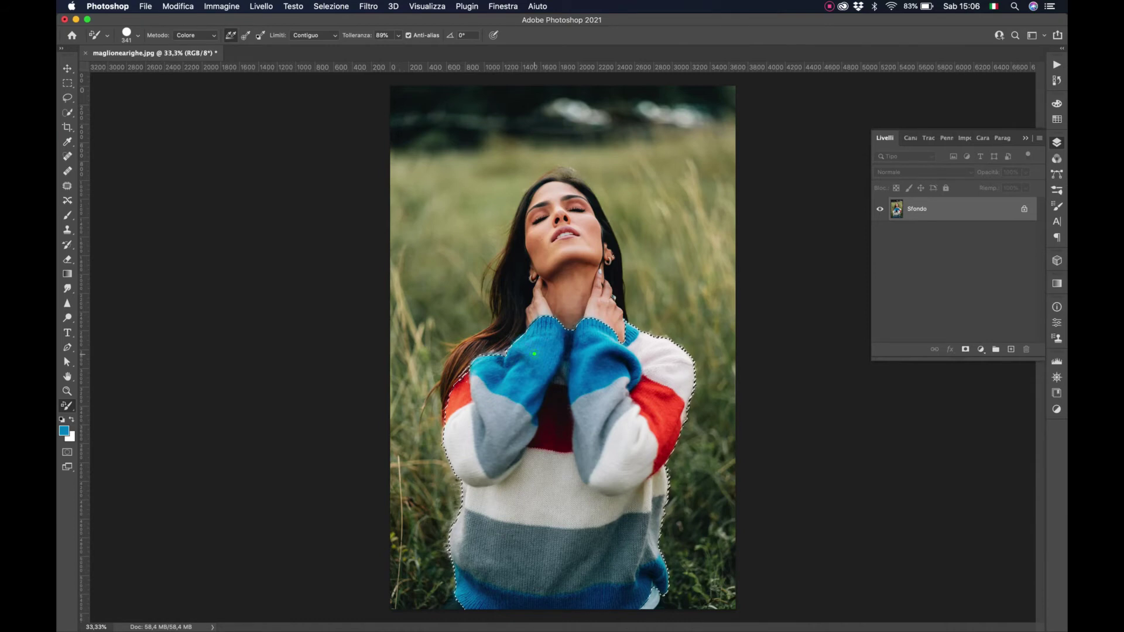
{"action": "left_click_drag", "start_coordinate": [535, 354], "coordinate": [454, 409]}
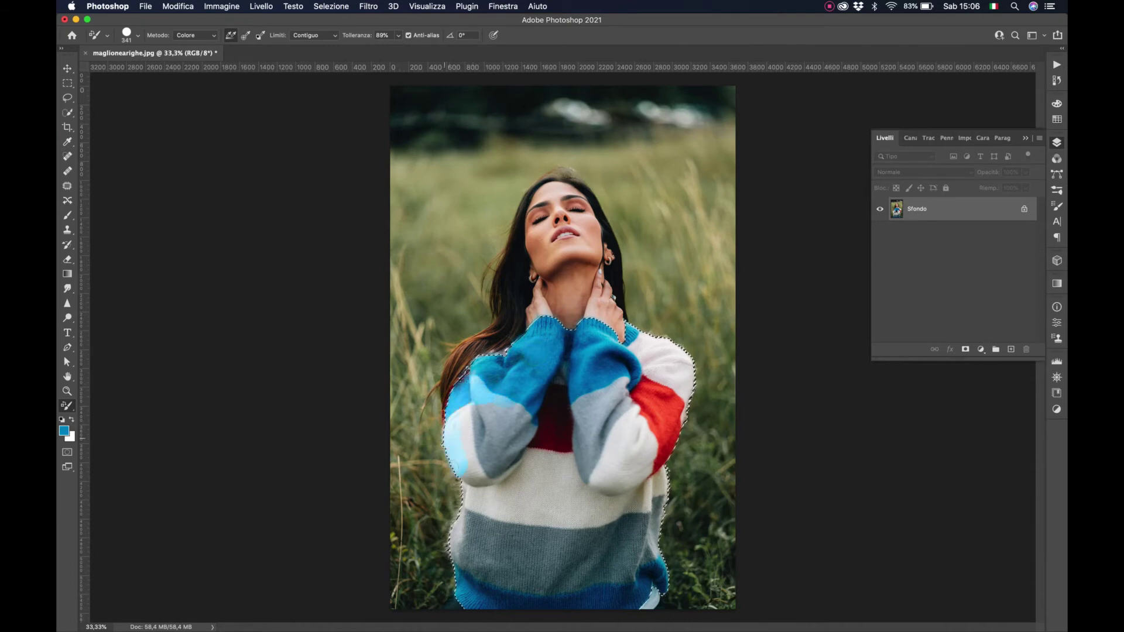
{"action": "left_click_drag", "start_coordinate": [468, 450], "coordinate": [497, 411]}
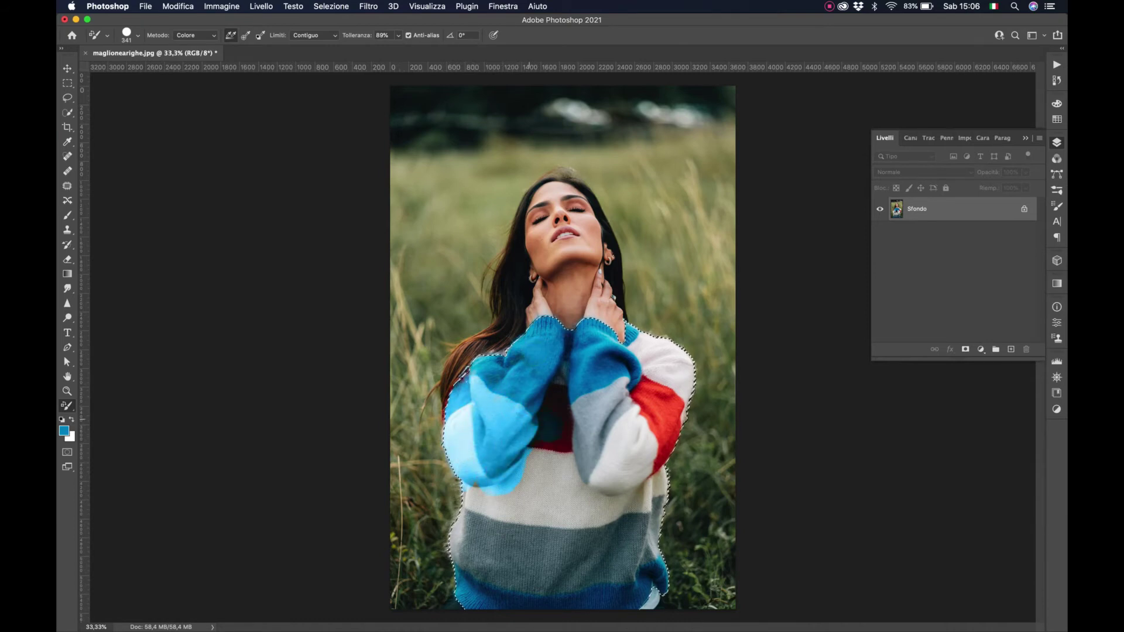
{"action": "left_click_drag", "start_coordinate": [530, 463], "coordinate": [541, 472]}
{"action": "left_click_drag", "start_coordinate": [577, 404], "coordinate": [668, 375]}
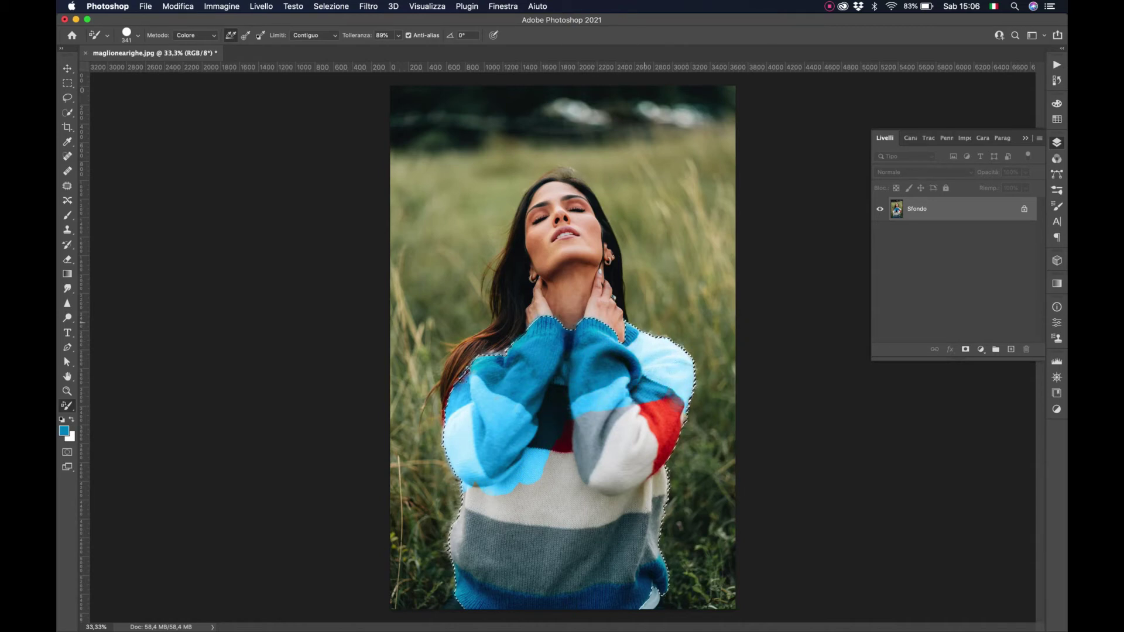
Step: Repaint the right sleeve, centre and lower stripes blue, briefly deselecting to check the result
{"action": "left_click_drag", "start_coordinate": [673, 404], "coordinate": [609, 486]}
{"action": "left_click_drag", "start_coordinate": [603, 427], "coordinate": [562, 468]}
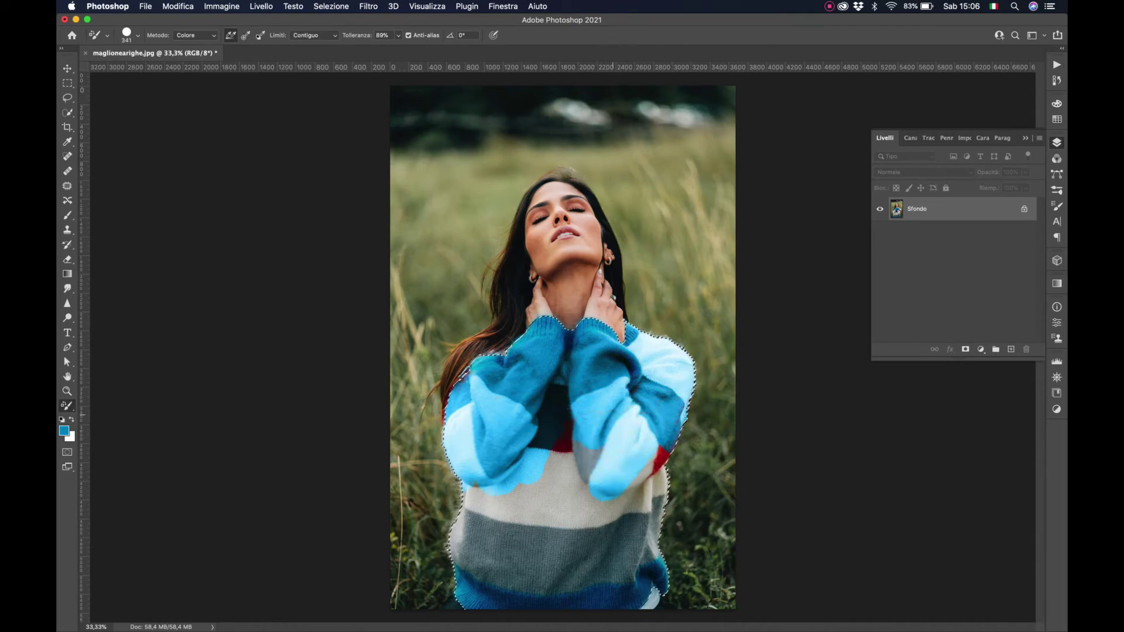
{"action": "mouse_move", "coordinate": [644, 469]}
{"action": "left_mouse_down"}
{"action": "mouse_move", "coordinate": [656, 451]}
{"action": "mouse_move", "coordinate": [653, 539]}
{"action": "left_mouse_up"}
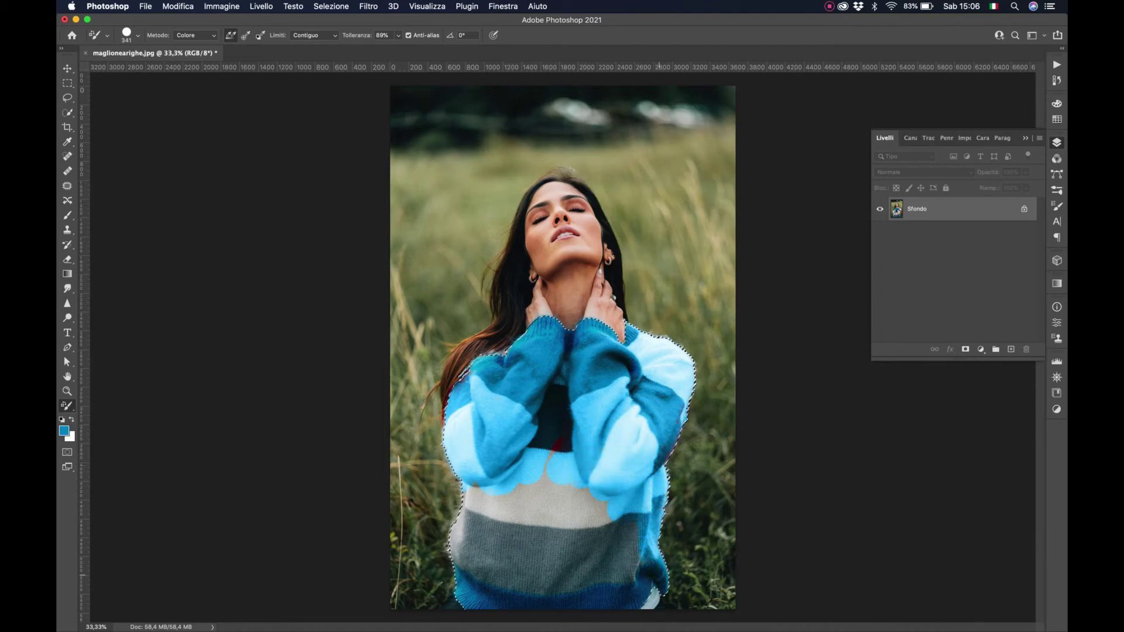
{"action": "left_click_drag", "start_coordinate": [472, 588], "coordinate": [549, 580]}
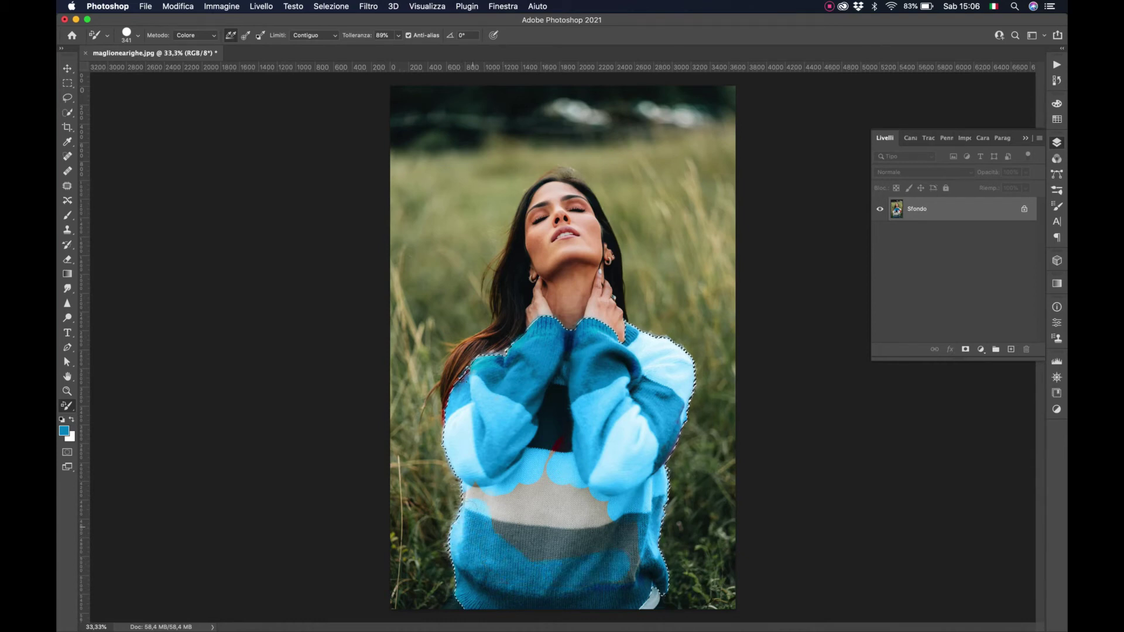
{"action": "mouse_move", "coordinate": [462, 510]}
{"action": "left_mouse_down"}
{"action": "mouse_move", "coordinate": [609, 507]}
{"action": "mouse_move", "coordinate": [628, 532]}
{"action": "left_mouse_up"}
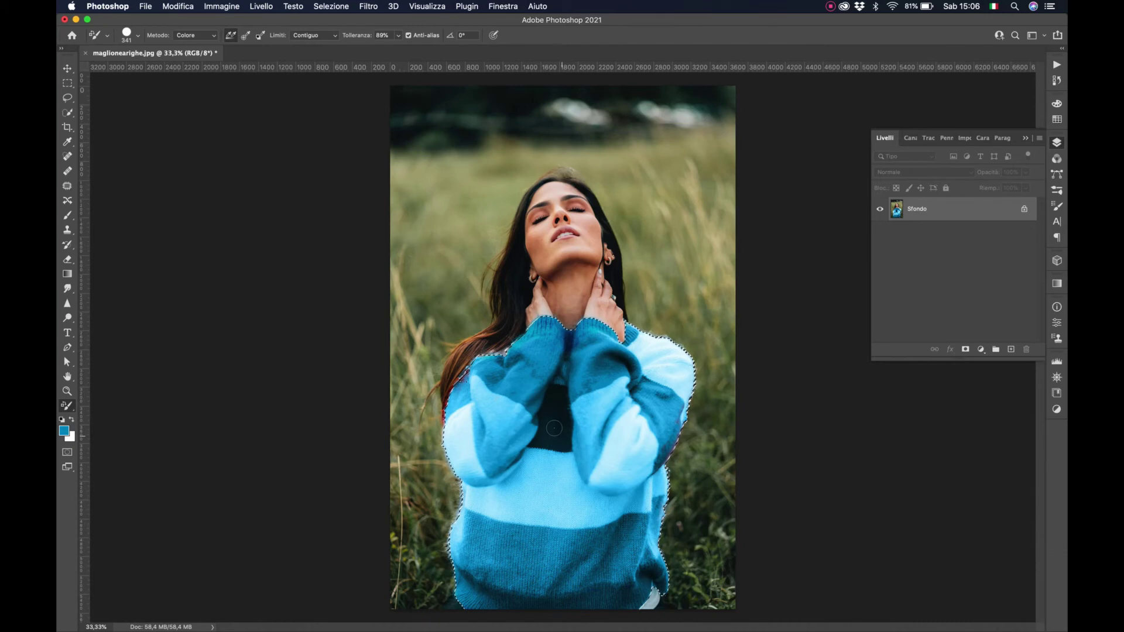
{"action": "key", "text": "super+d"}
{"action": "key", "text": "super+z"}
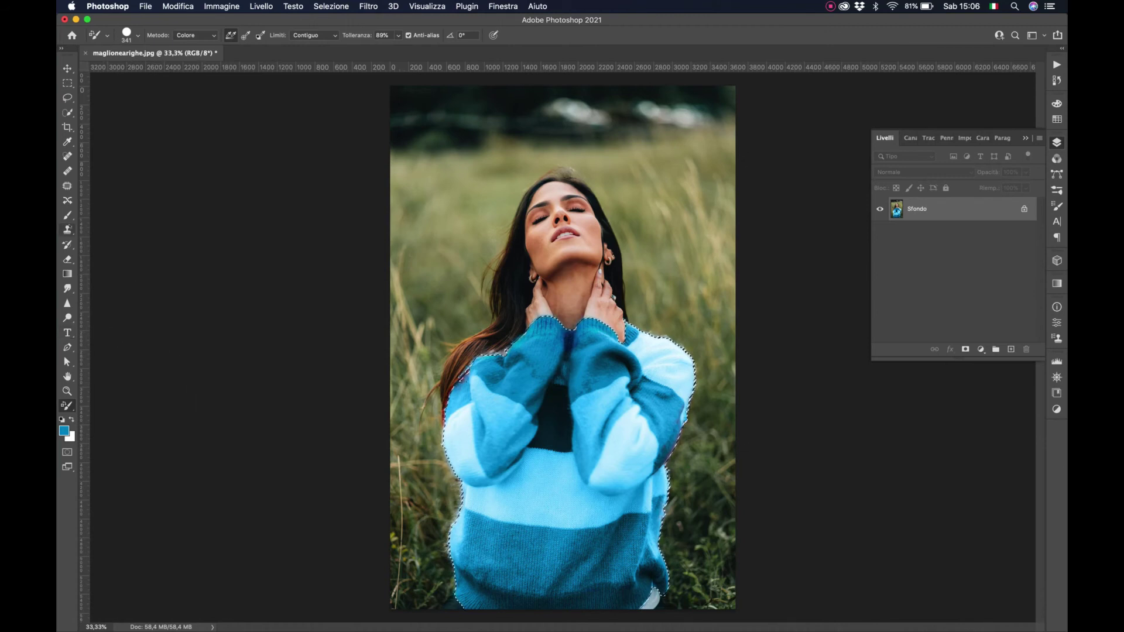
Step: Set the foreground colour to olive green 818459 sampled from the grass
{"action": "left_click", "coordinate": [65, 431]}
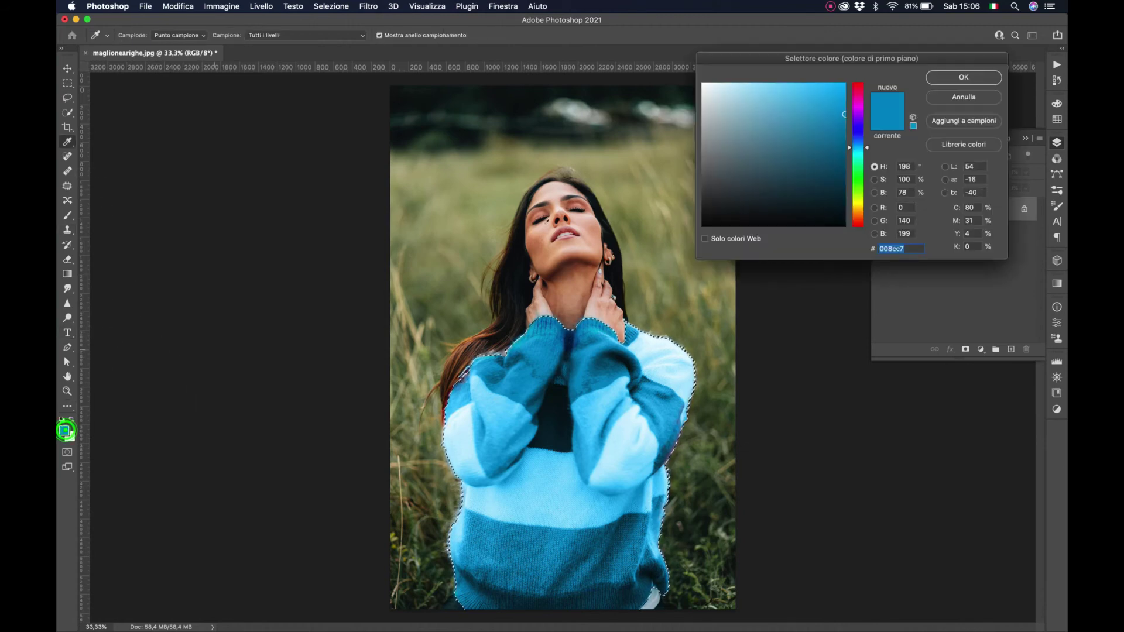
{"action": "left_click", "coordinate": [457, 272]}
{"action": "left_click", "coordinate": [469, 238]}
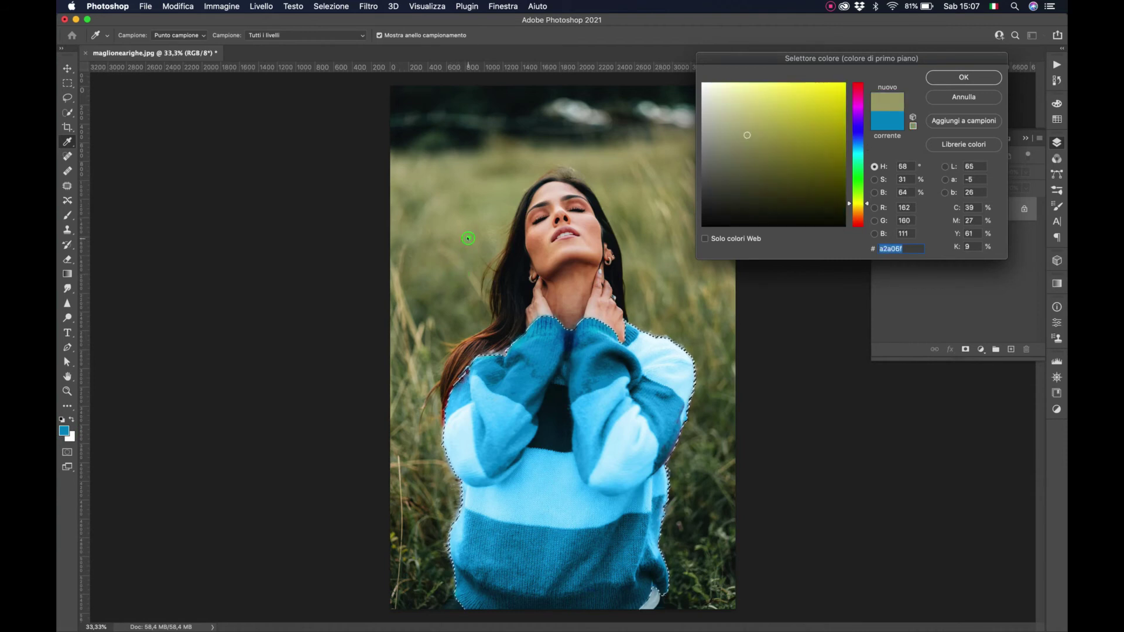
{"action": "left_click", "coordinate": [478, 233]}
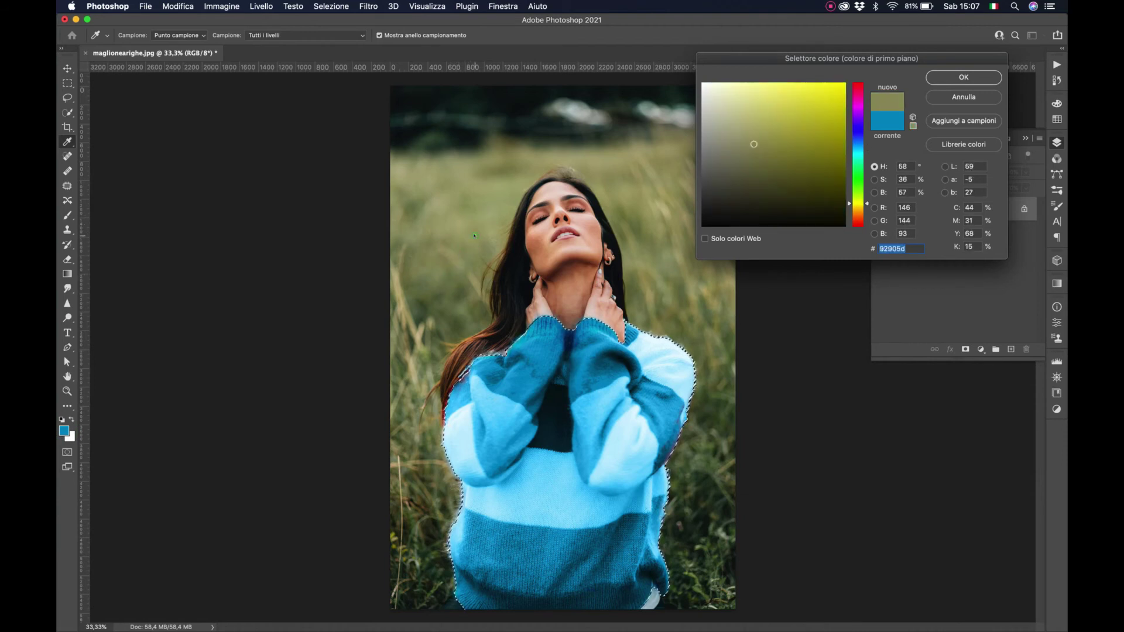
{"action": "left_click", "coordinate": [477, 236]}
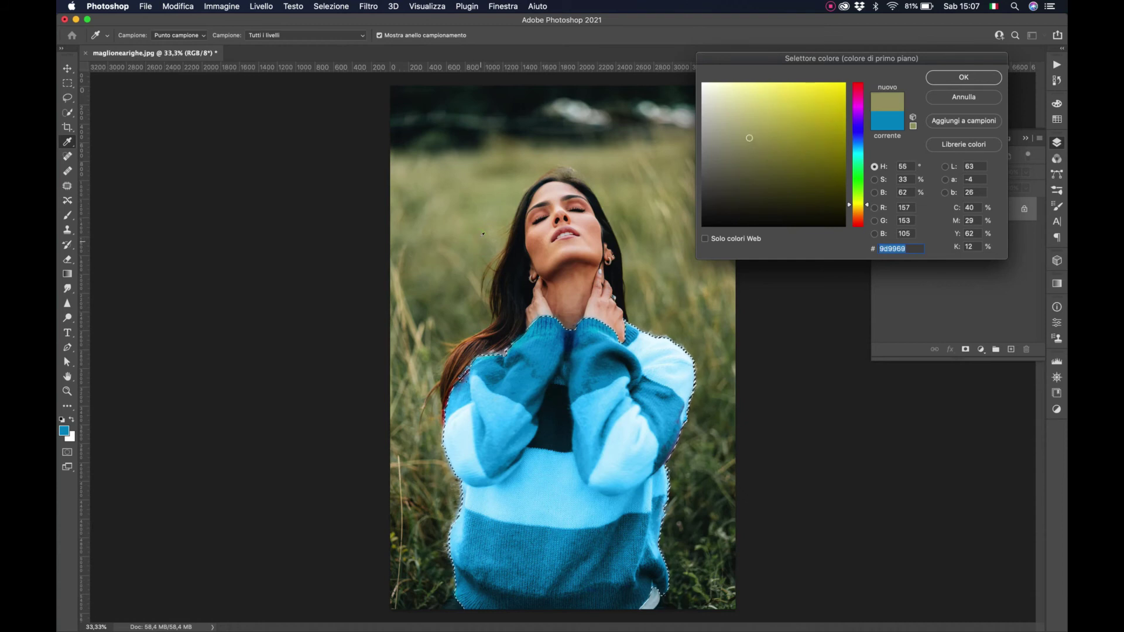
{"action": "left_click", "coordinate": [484, 249]}
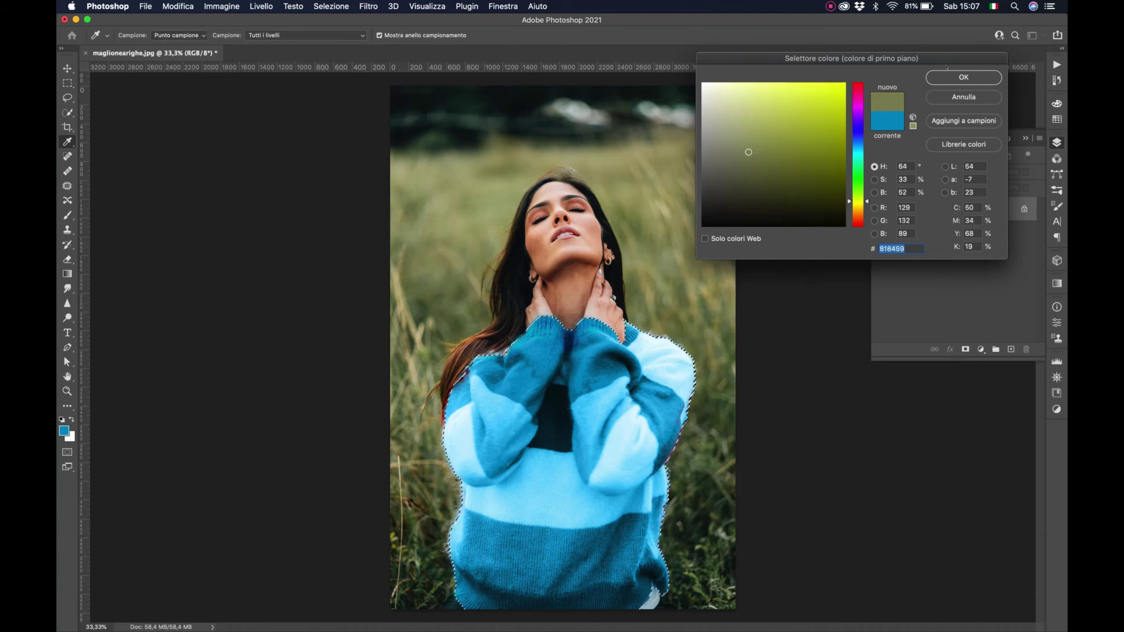
{"action": "left_click", "coordinate": [954, 73]}
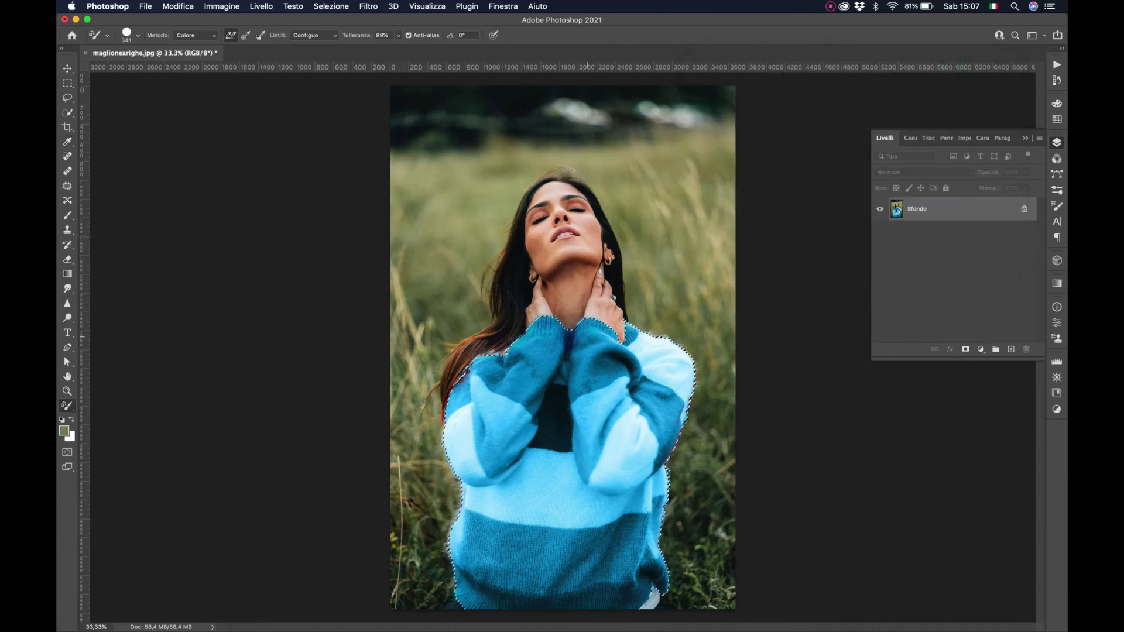
Step: Paint the blue stripes on the sleeves, chest and lower sweater olive green
{"action": "left_click_drag", "start_coordinate": [549, 339], "coordinate": [468, 410]}
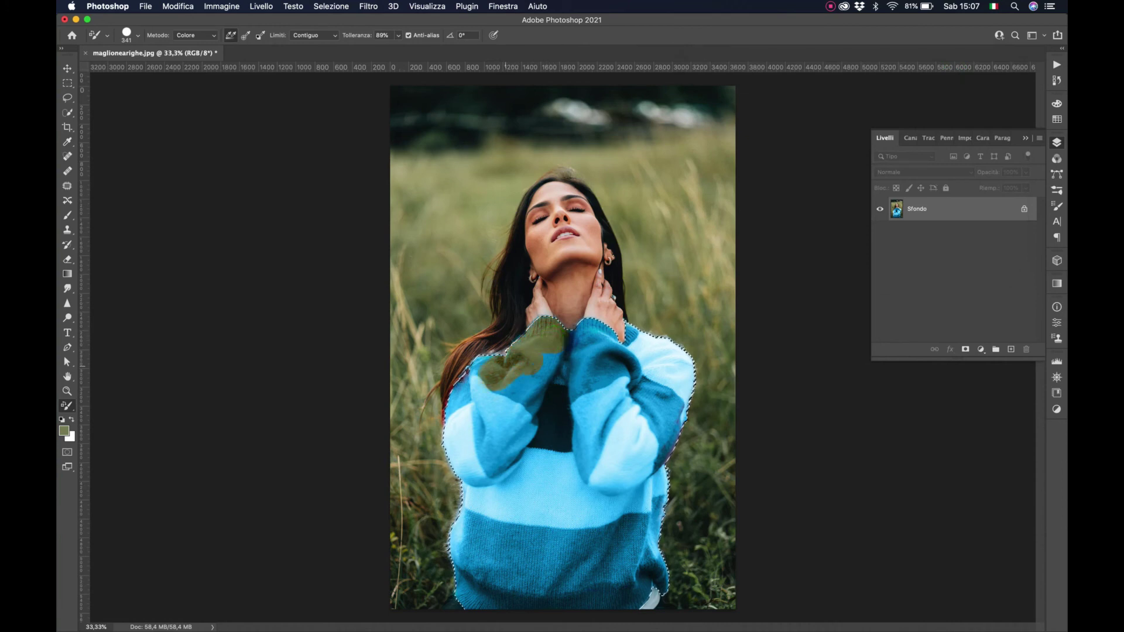
{"action": "left_click_drag", "start_coordinate": [486, 430], "coordinate": [600, 386]}
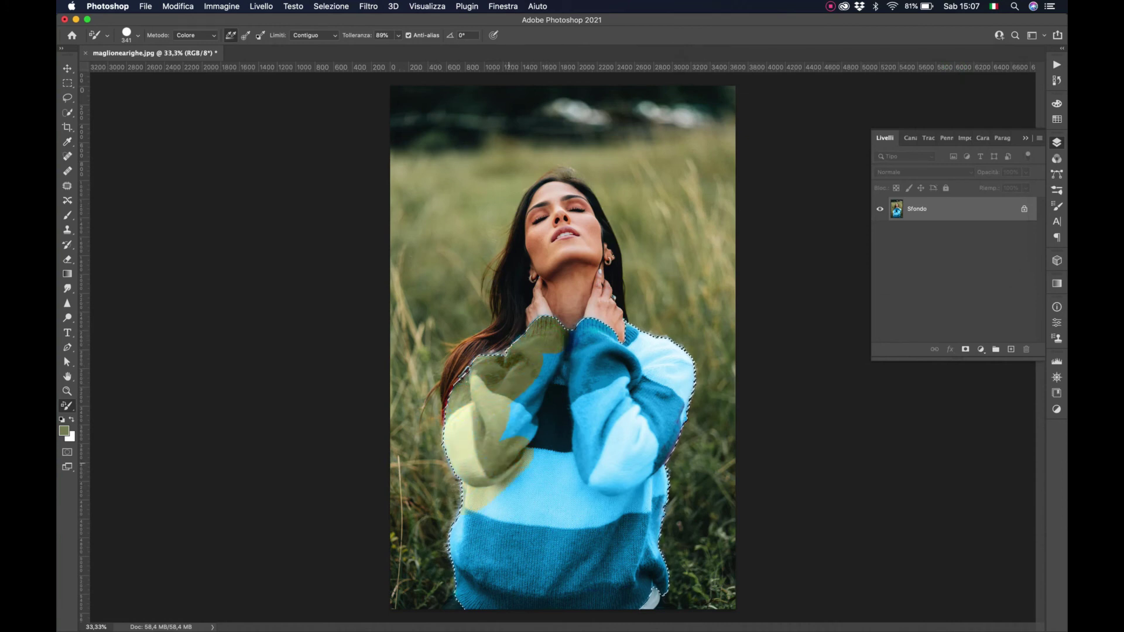
{"action": "left_click_drag", "start_coordinate": [600, 343], "coordinate": [674, 363]}
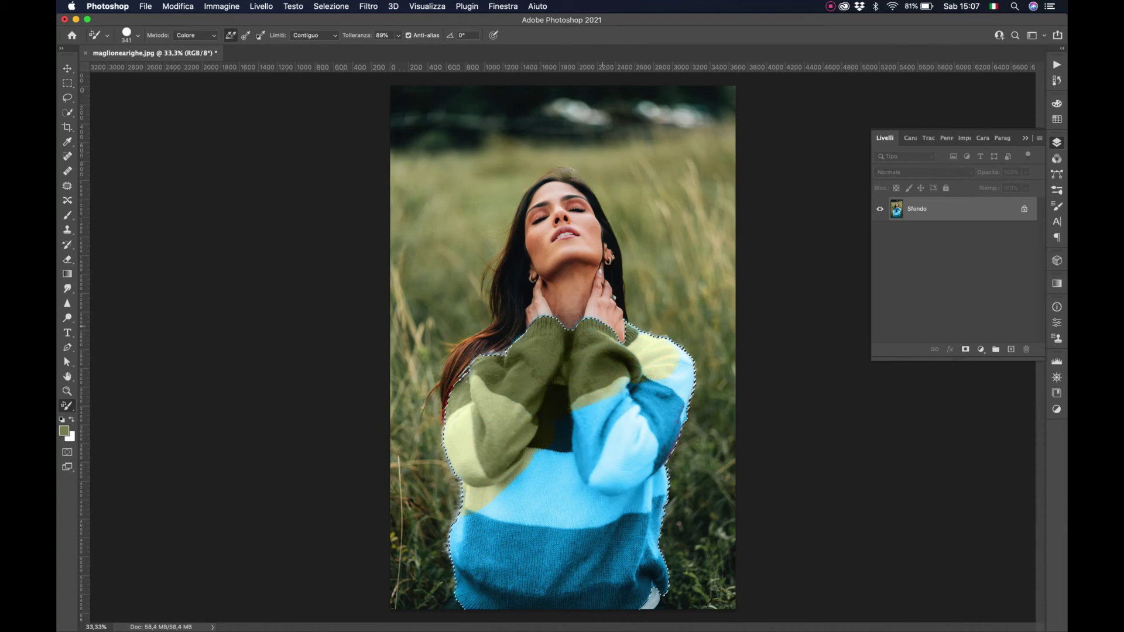
{"action": "left_click_drag", "start_coordinate": [665, 410], "coordinate": [631, 493]}
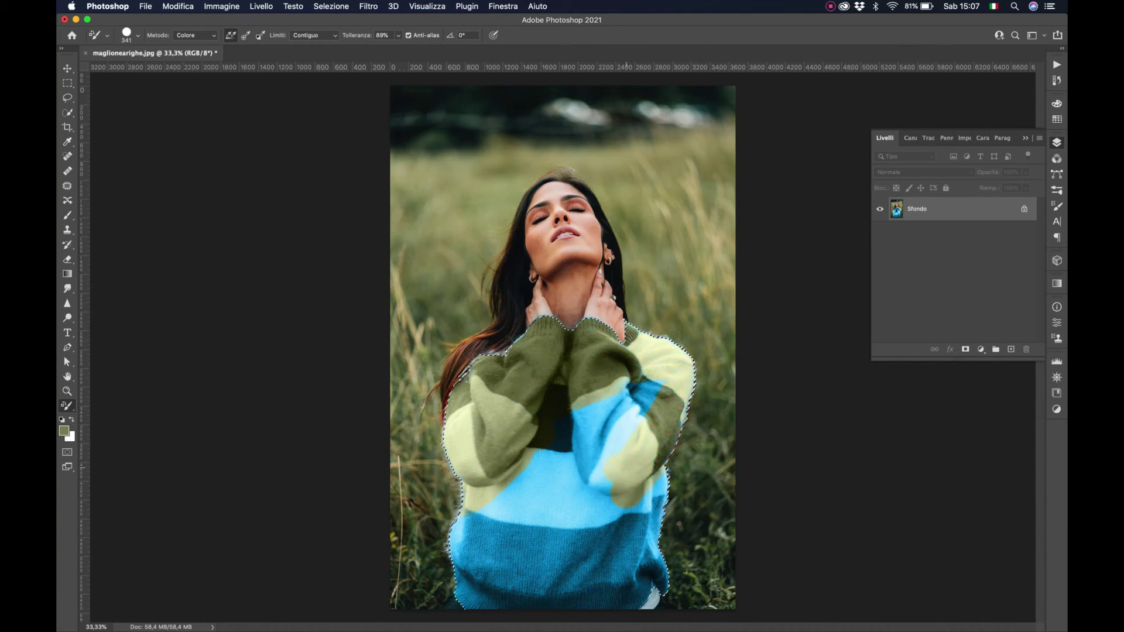
{"action": "mouse_move", "coordinate": [647, 402]}
{"action": "left_mouse_down"}
{"action": "mouse_move", "coordinate": [592, 448]}
{"action": "mouse_move", "coordinate": [582, 422]}
{"action": "mouse_move", "coordinate": [537, 405]}
{"action": "left_mouse_up"}
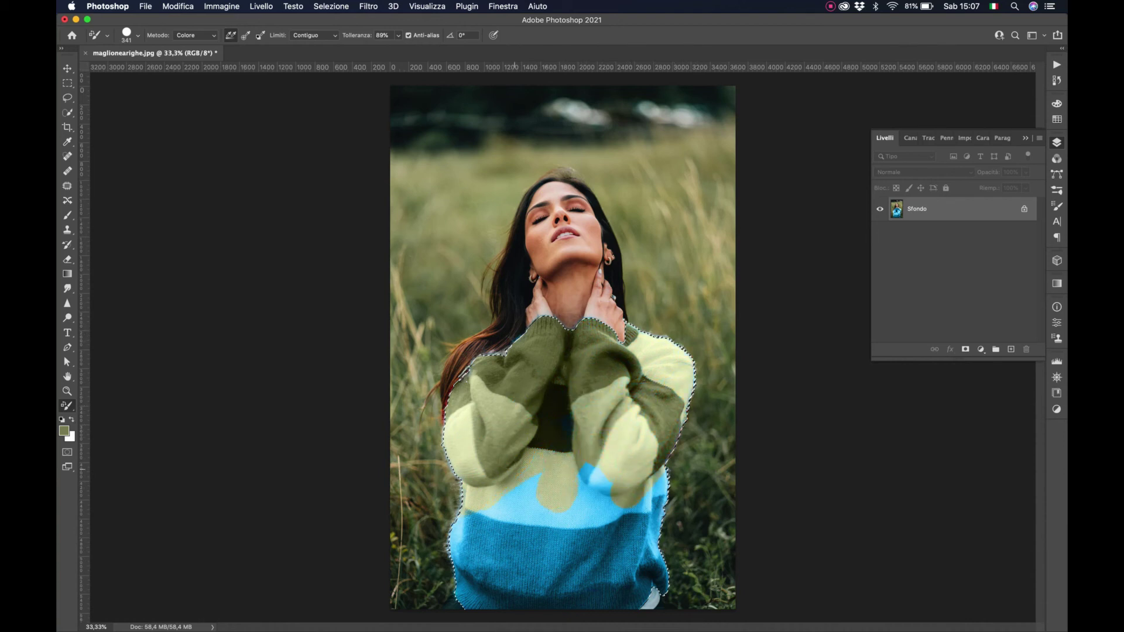
{"action": "mouse_move", "coordinate": [464, 556]}
{"action": "left_mouse_down"}
{"action": "mouse_move", "coordinate": [532, 601]}
{"action": "mouse_move", "coordinate": [644, 546]}
{"action": "mouse_move", "coordinate": [539, 603]}
{"action": "left_mouse_up"}
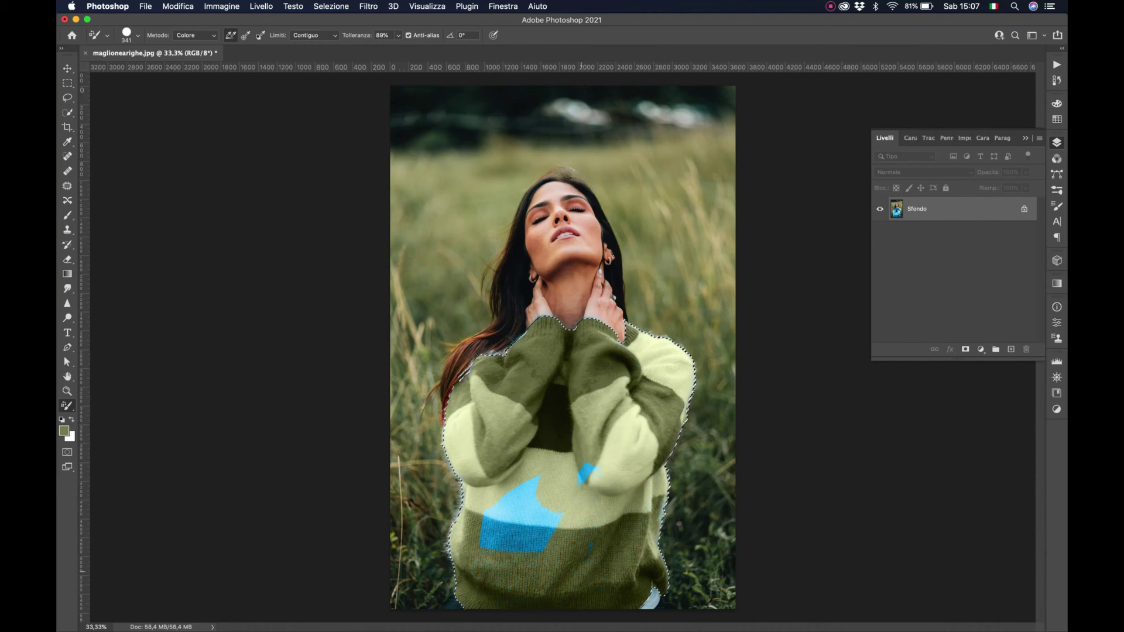
{"action": "left_click_drag", "start_coordinate": [586, 471], "coordinate": [556, 518]}
Step: Deselect the sweater to view the olive recolour without the outline
{"action": "key", "text": "ctrl+d"}
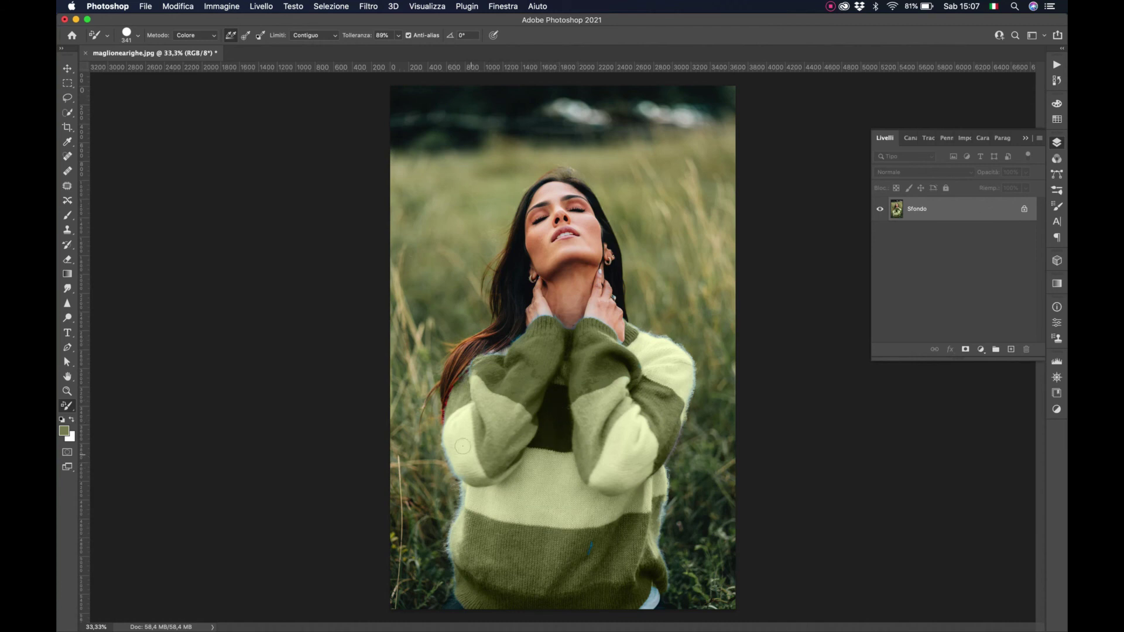
{"action": "left_click", "coordinate": [469, 455], "text": "alt"}
{"action": "left_click", "coordinate": [550, 331]}
{"action": "left_click", "coordinate": [504, 363]}
Step: Zoom out to 25% to see the whole finished photo
{"action": "left_click", "coordinate": [68, 391]}
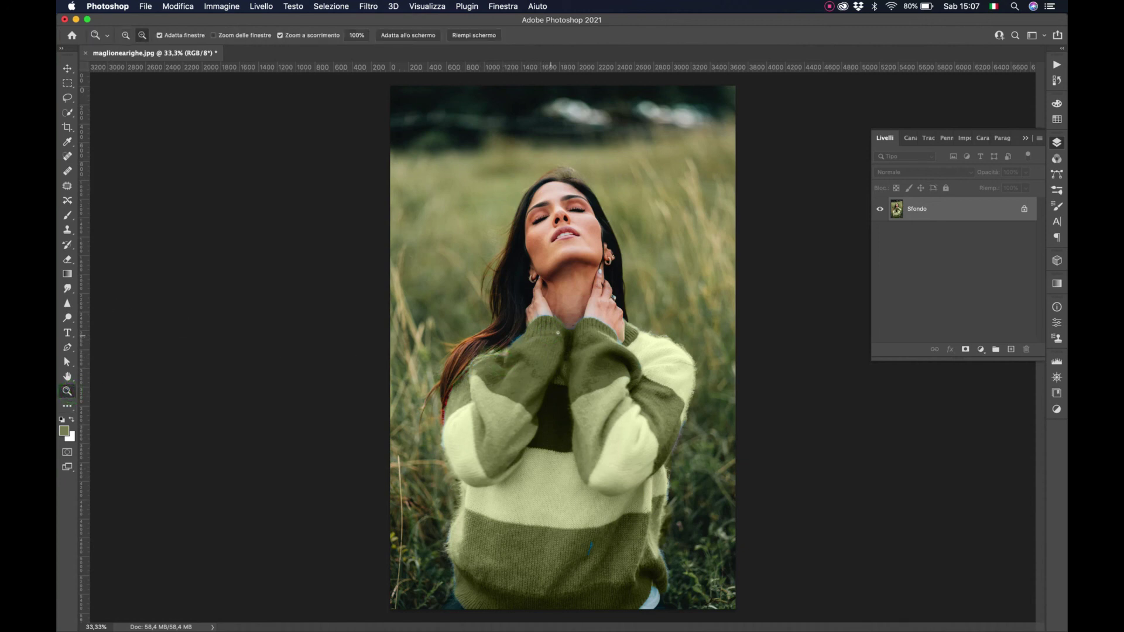
{"action": "left_click", "coordinate": [573, 340], "text": "alt"}
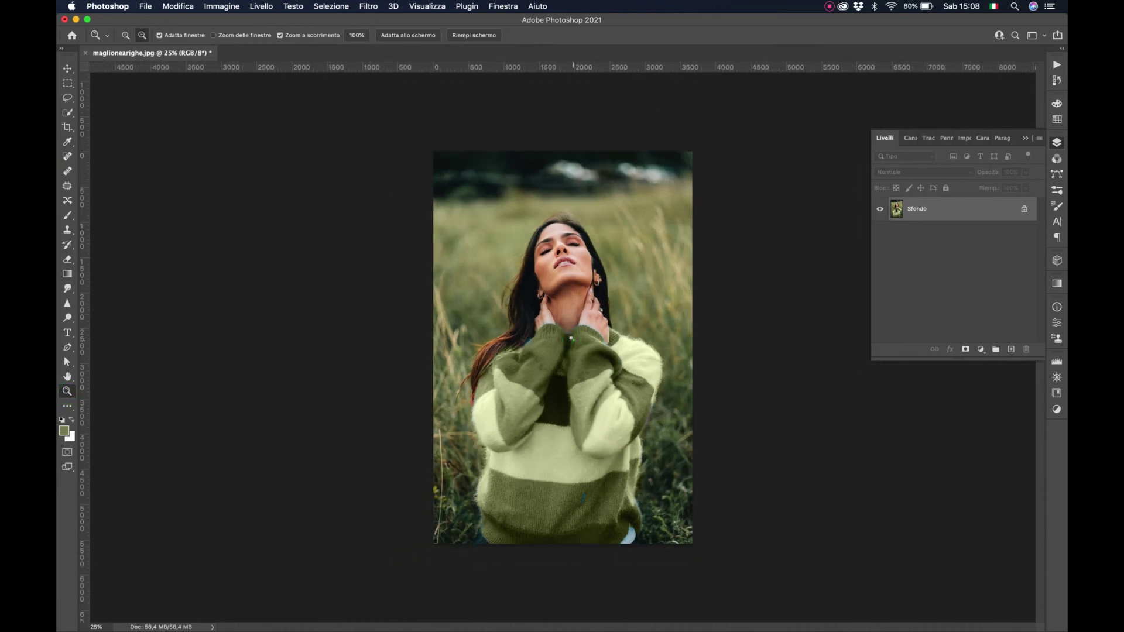
{"action": "left_click", "coordinate": [573, 340], "text": "alt"}
{"action": "left_click", "coordinate": [568, 399]}
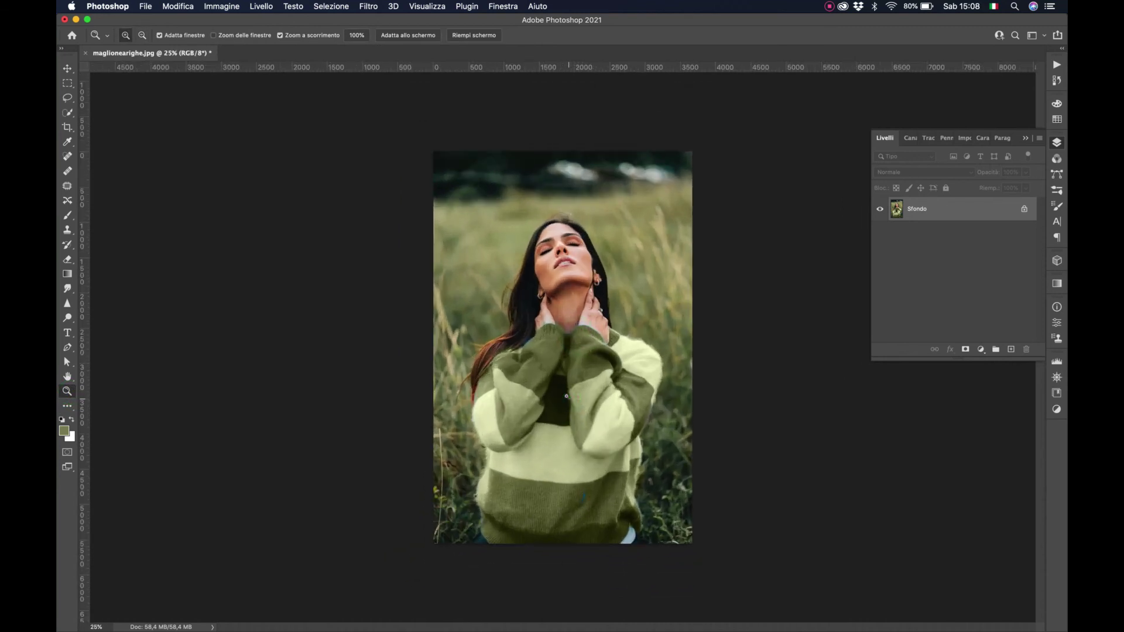